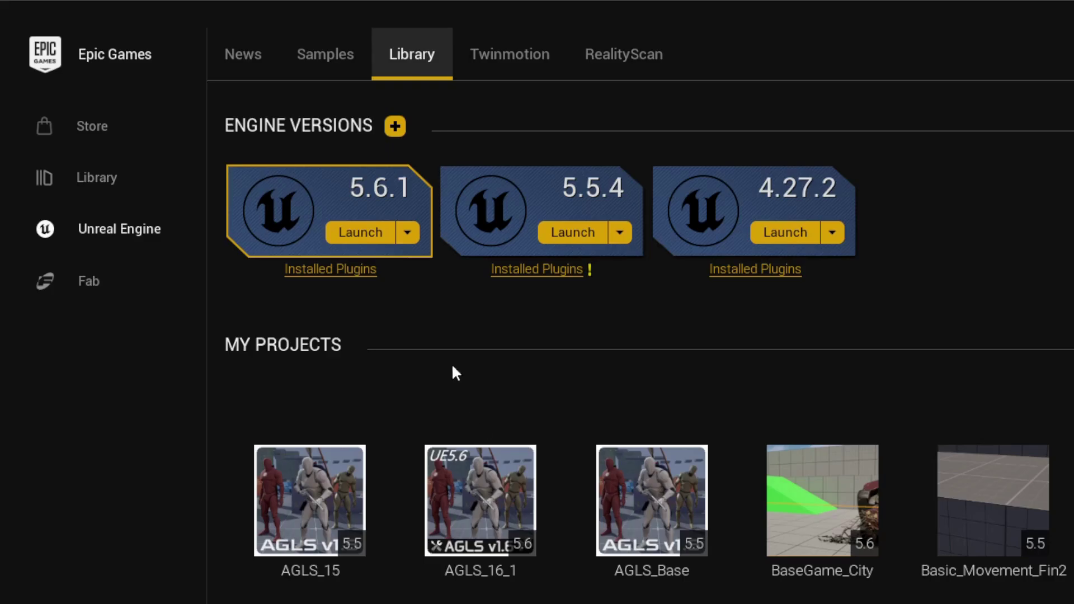
Step: Check the Unreal Engine 5.6.1 installation options for the MetaHuman Creator Core Data component
{"action": "left_click", "coordinate": [409, 233]}
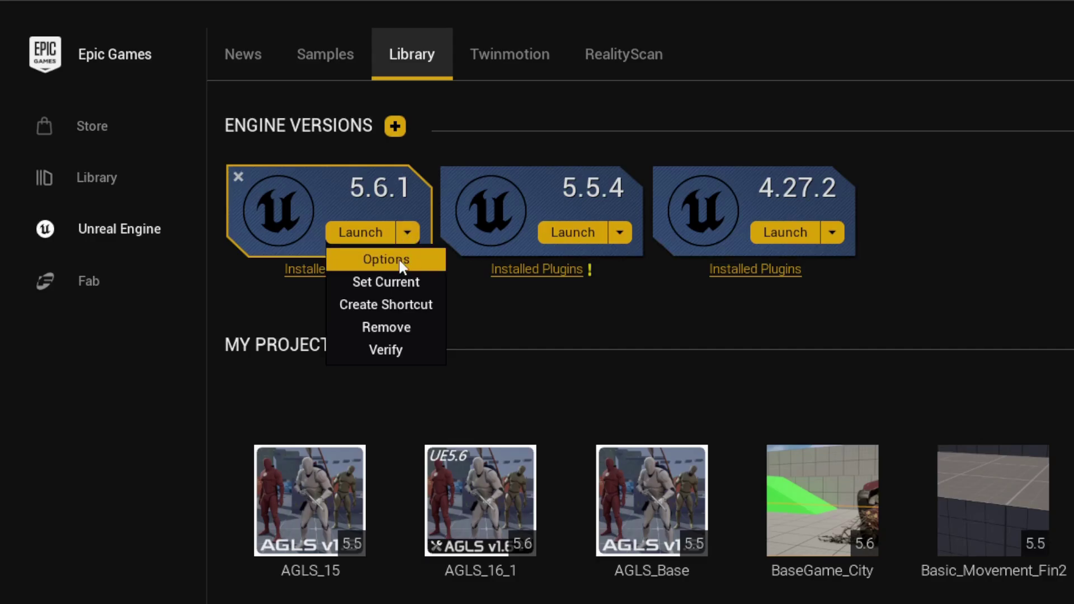
{"action": "left_click", "coordinate": [399, 259]}
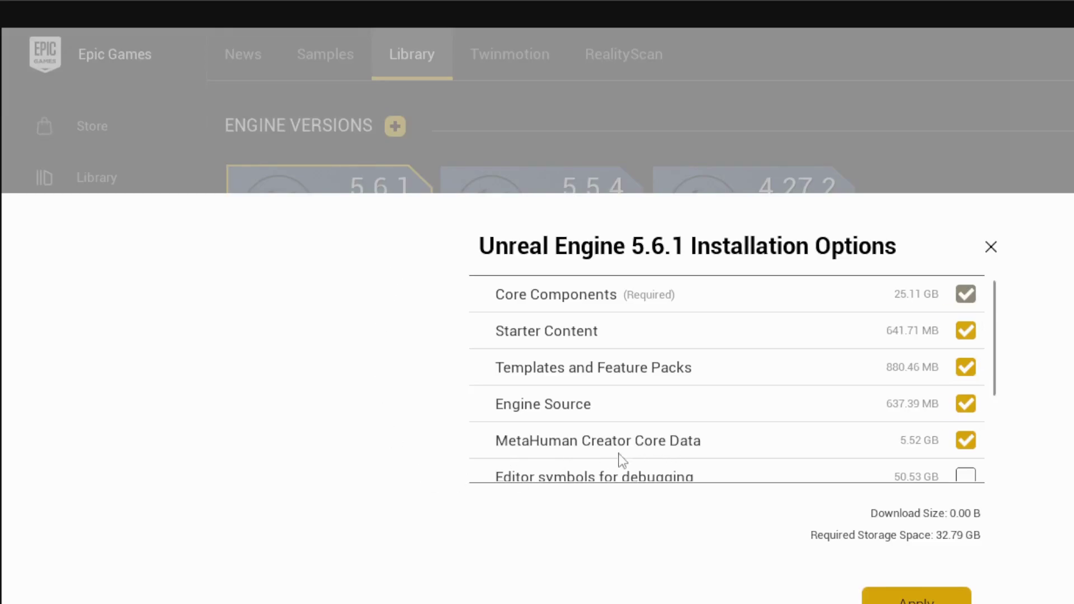
{"action": "mouse_move", "coordinate": [642, 455]}
{"action": "left_click", "coordinate": [991, 246]}
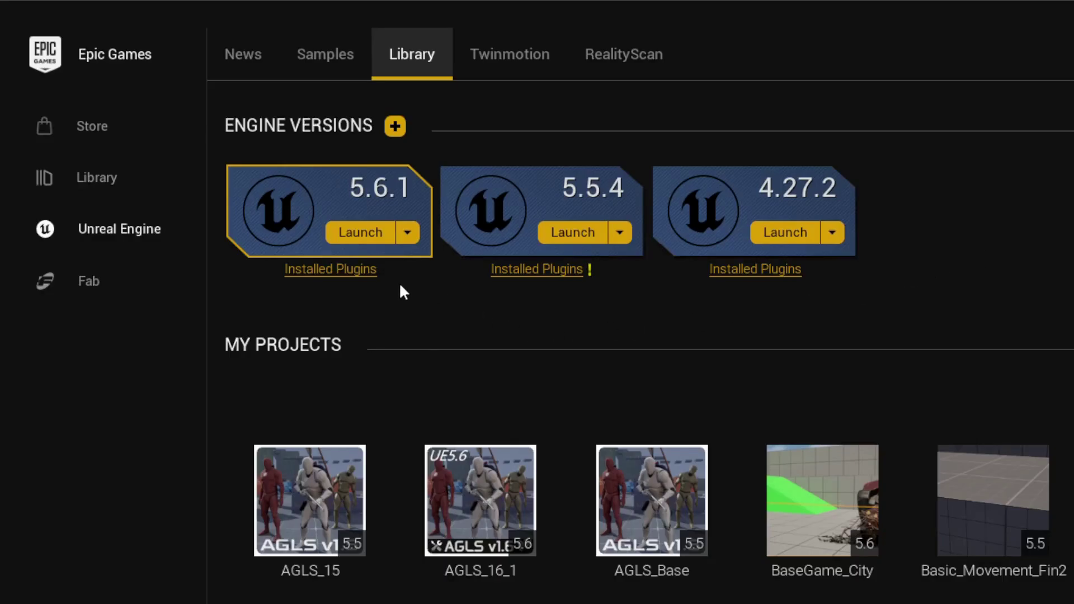
Step: Open the AGLS_16_1 project in the editor and search its plugins for "meta human creat"
{"action": "double_click", "coordinate": [480, 531]}
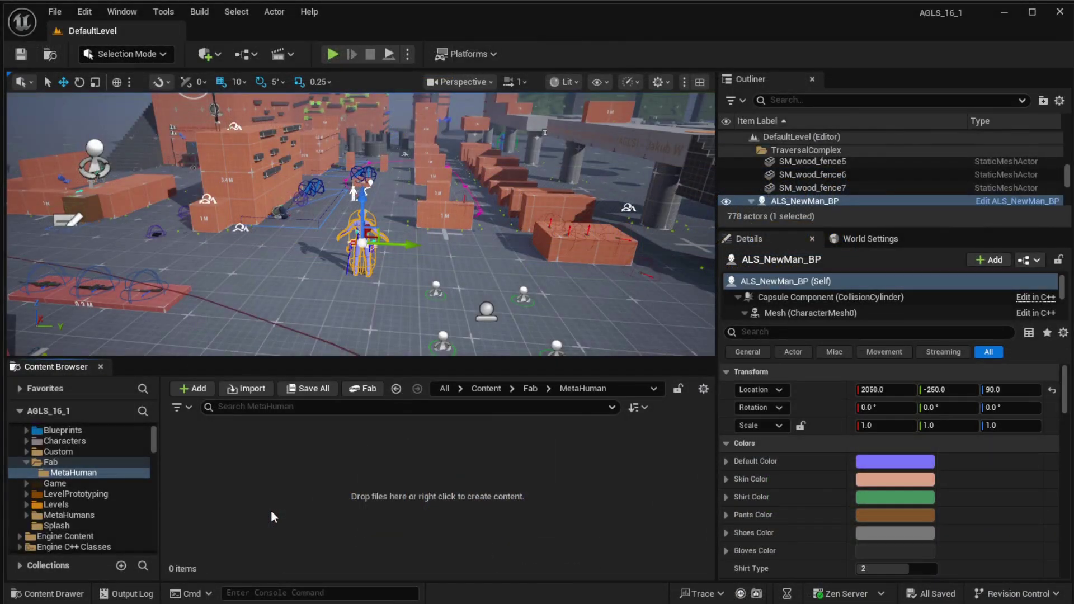
{"action": "left_click", "coordinate": [84, 12]}
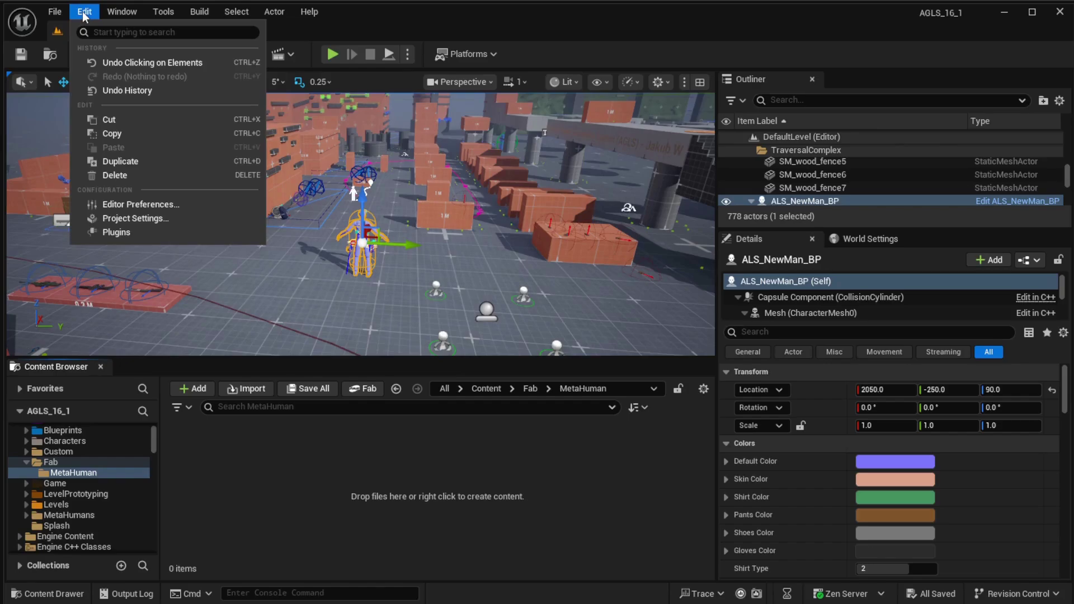
{"action": "left_click", "coordinate": [113, 233]}
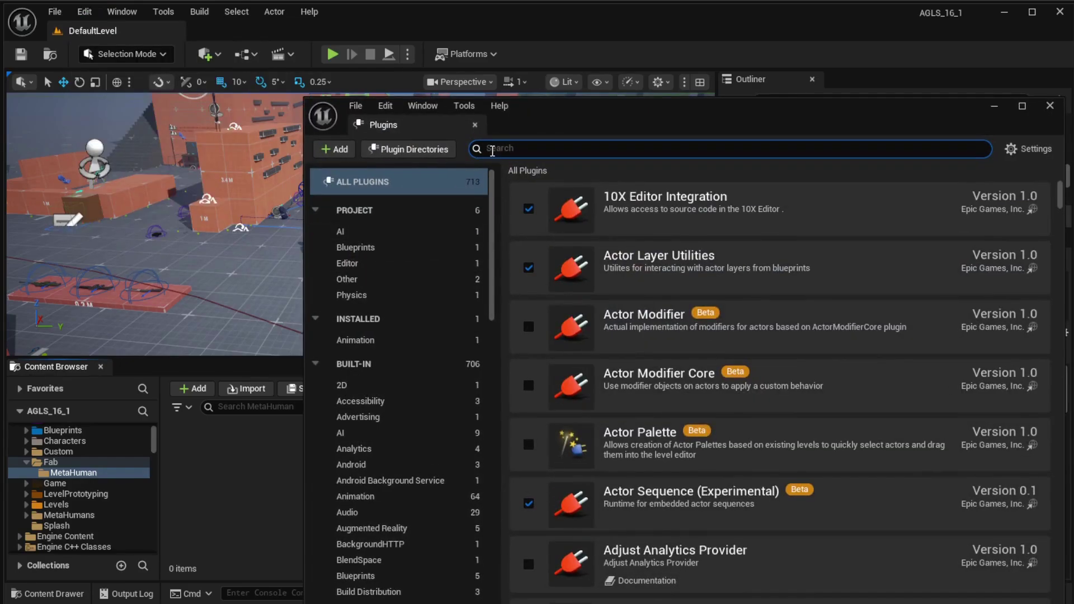
{"action": "type", "text": "meta human"}
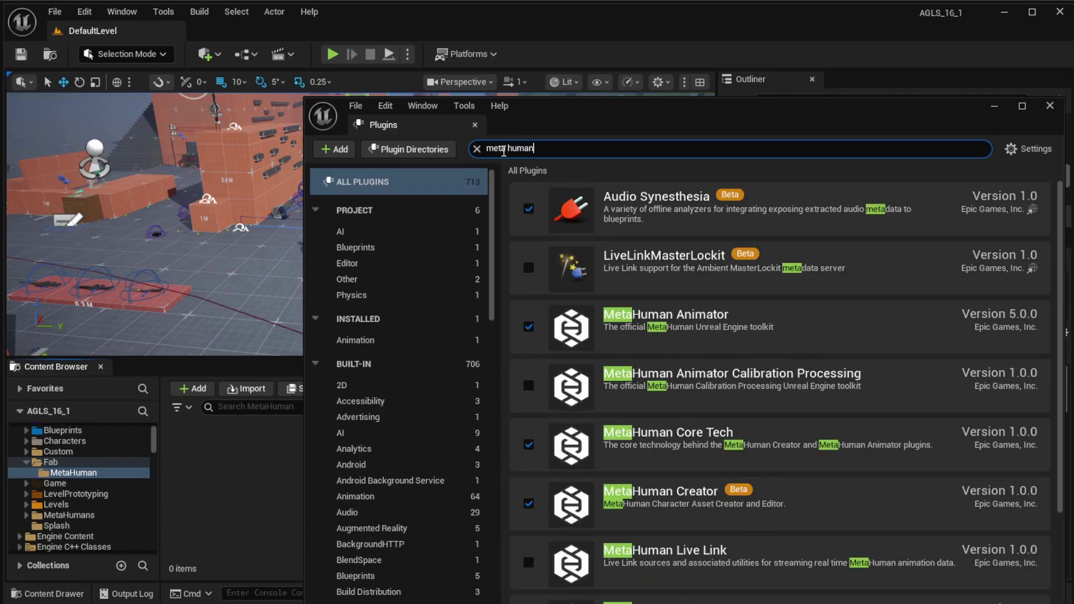
{"action": "type", "text": " creat"}
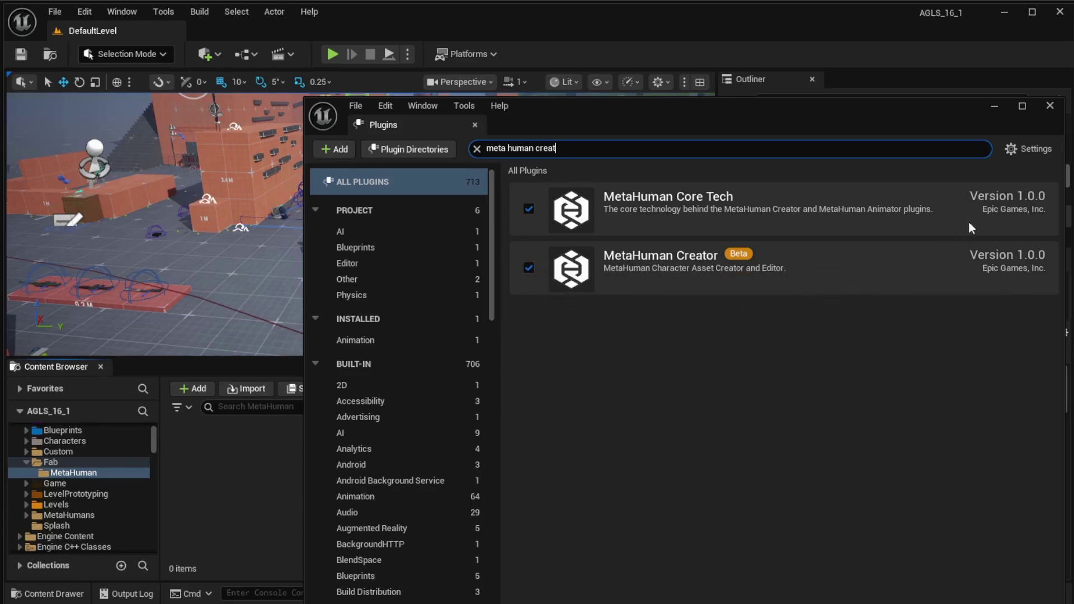
{"action": "left_click", "coordinate": [1048, 106]}
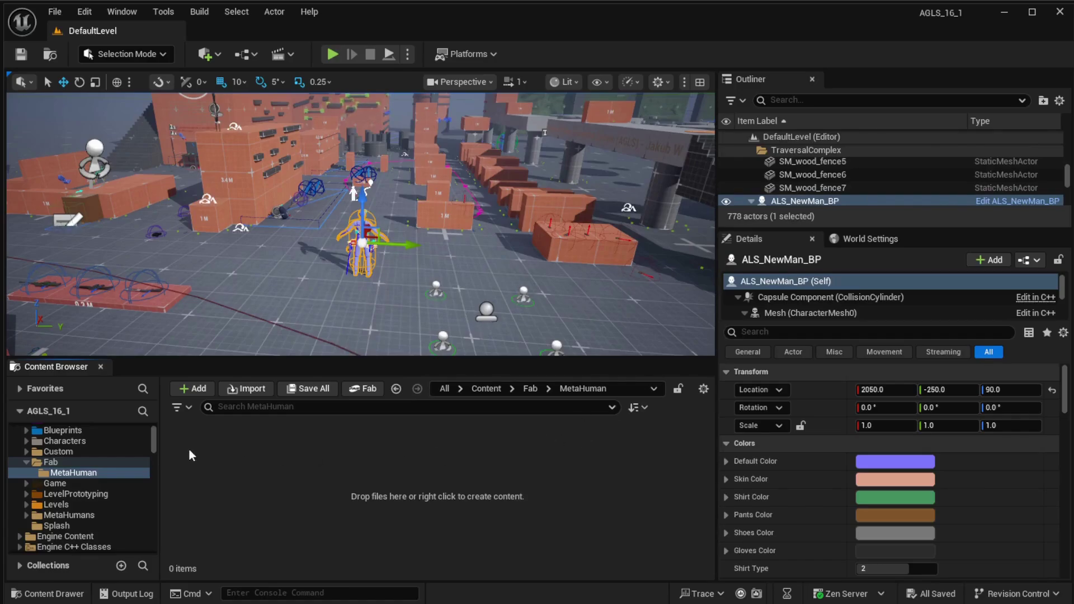
Step: Open Fab and try to add the Crowd80 human character to the project
{"action": "left_click", "coordinate": [112, 15]}
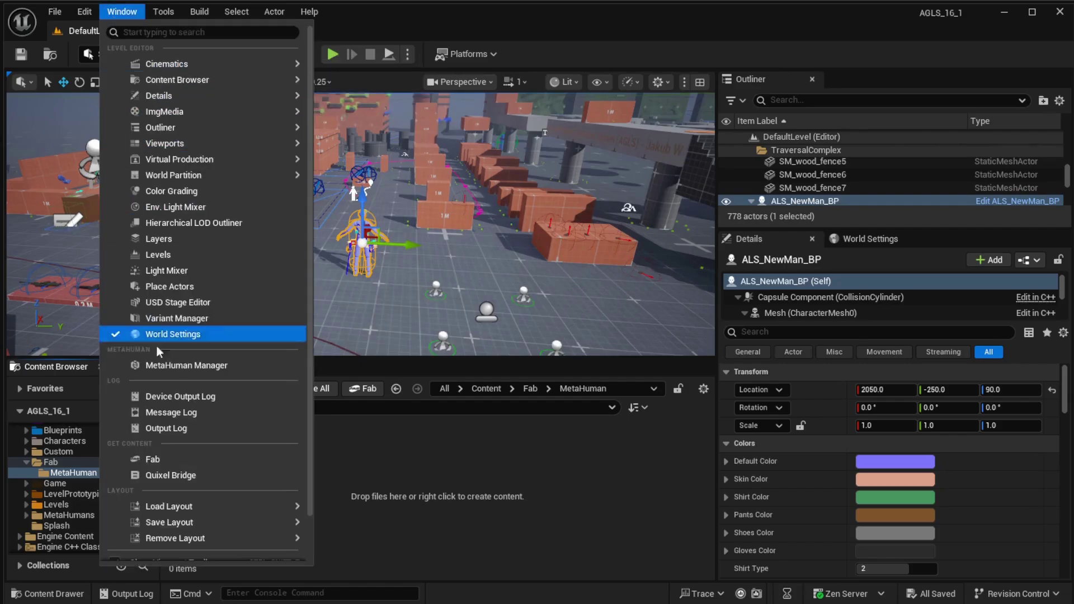
{"action": "left_click", "coordinate": [156, 458]}
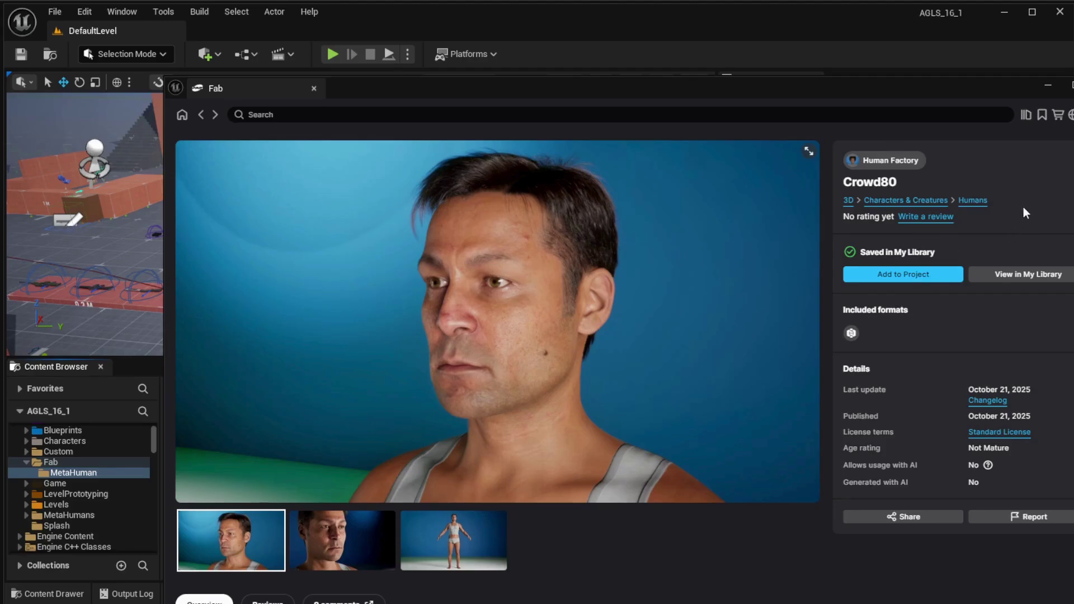
{"action": "left_click", "coordinate": [899, 277]}
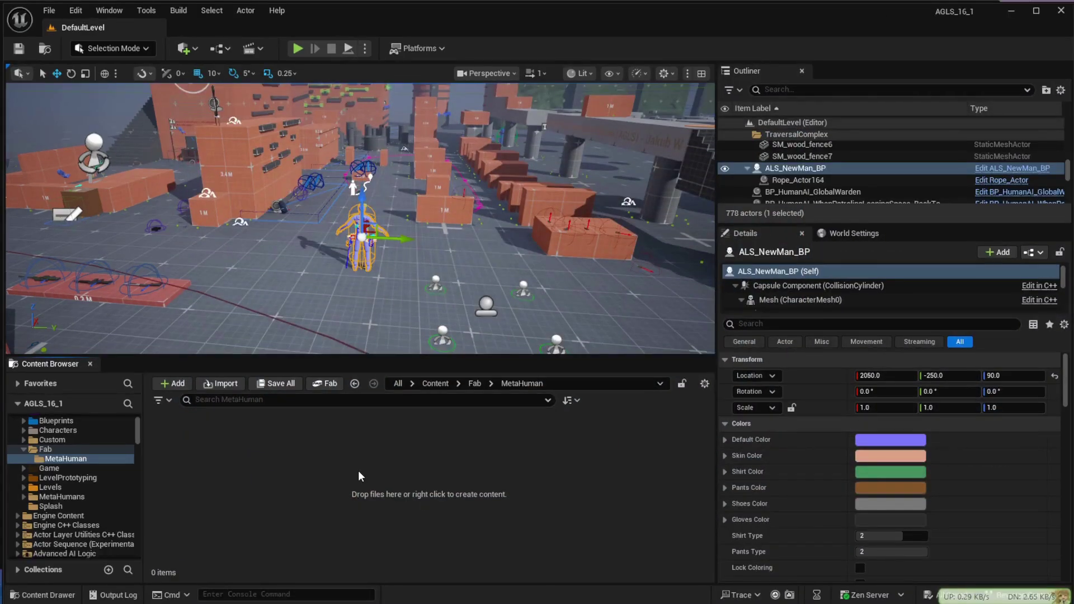
Step: Create a MetaHuman Character asset named MC_Testing_Meta in the Fab/MetaHuman folder
{"action": "right_click", "coordinate": [358, 471]}
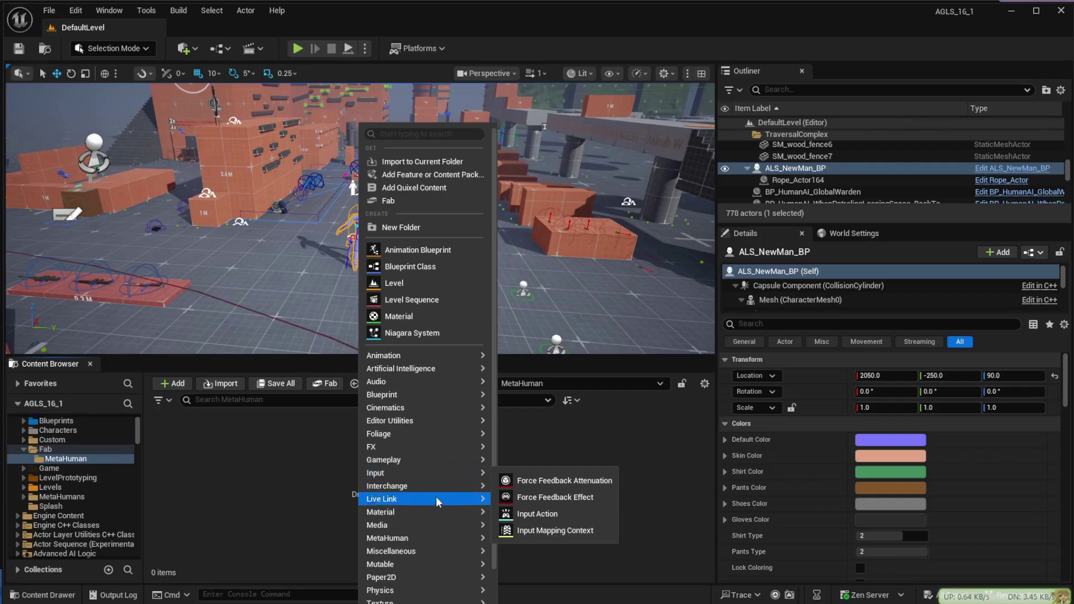
{"action": "mouse_move", "coordinate": [473, 541]}
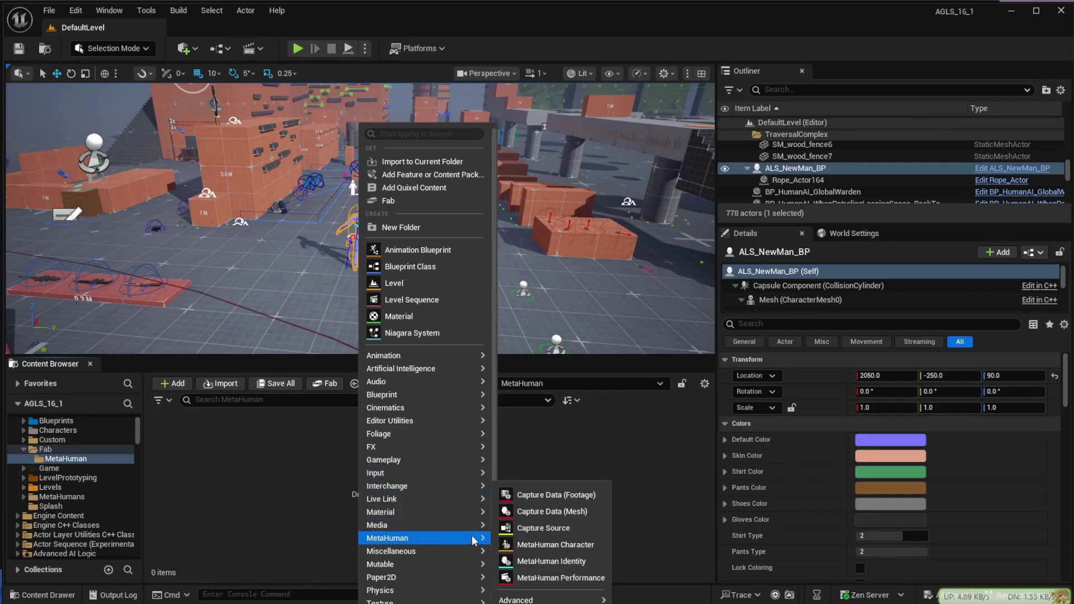
{"action": "left_click", "coordinate": [568, 546]}
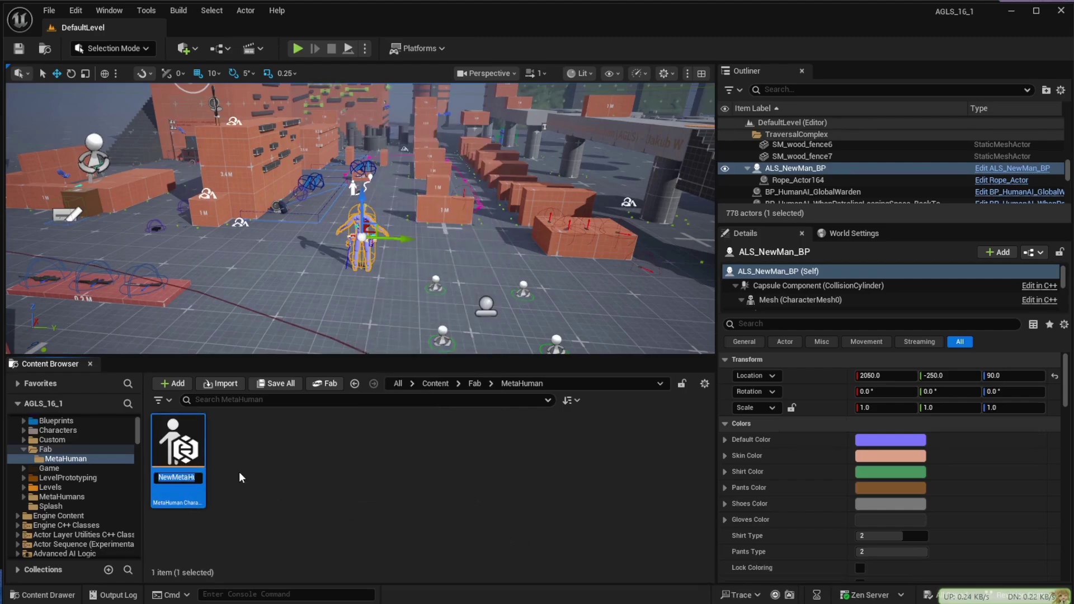
{"action": "type", "text": "MC_Test"}
{"action": "type", "text": "ing"}
{"action": "type", "text": "_Meta"}
{"action": "key", "text": "Return"}
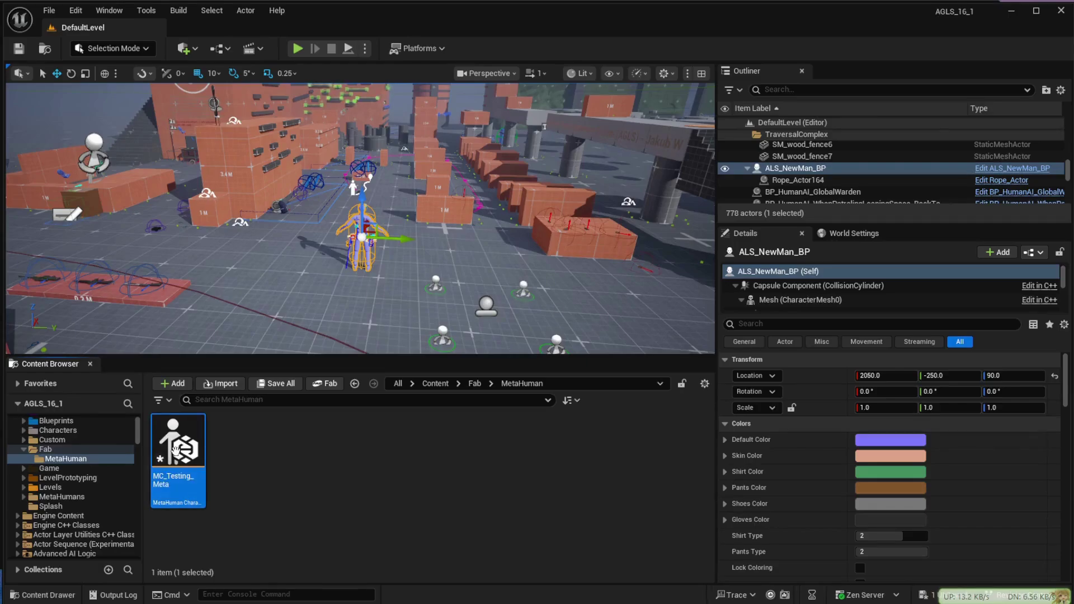
Step: Open the MC_Testing_Meta asset for editing and give the character the Bruce preset
{"action": "double_click", "coordinate": [176, 456]}
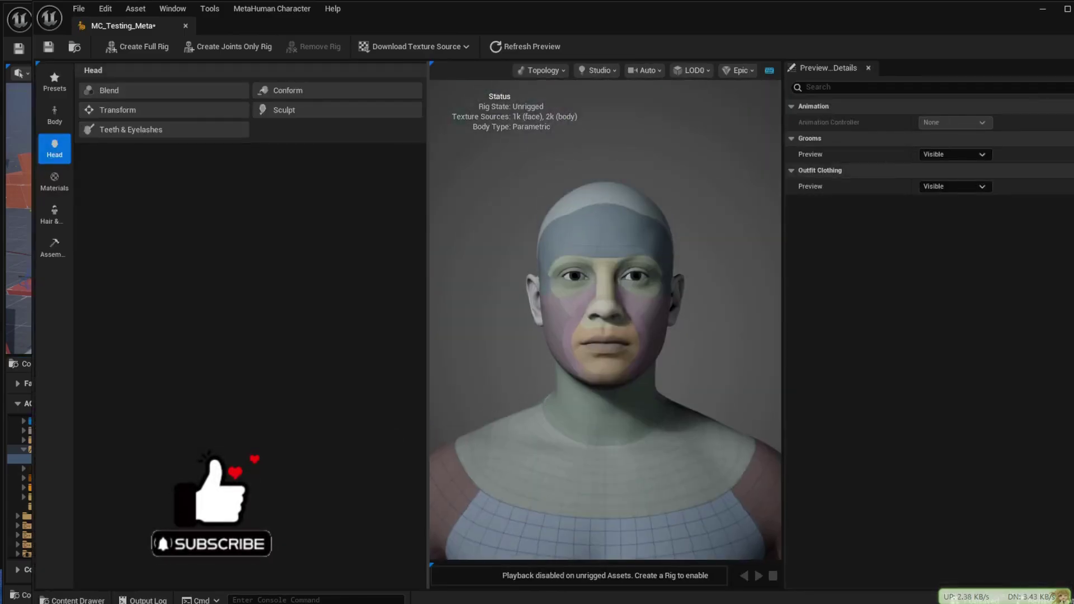
{"action": "mouse_move", "coordinate": [543, 399]}
{"action": "left_mouse_down"}
{"action": "mouse_move", "coordinate": [601, 403]}
{"action": "mouse_move", "coordinate": [539, 397]}
{"action": "left_mouse_up"}
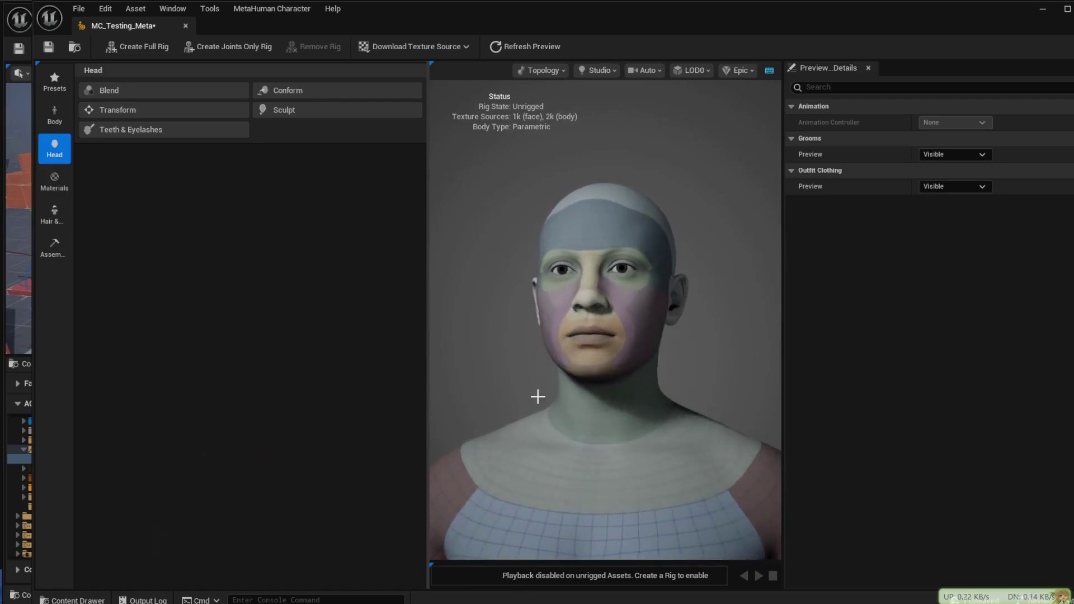
{"action": "left_click", "coordinate": [55, 81]}
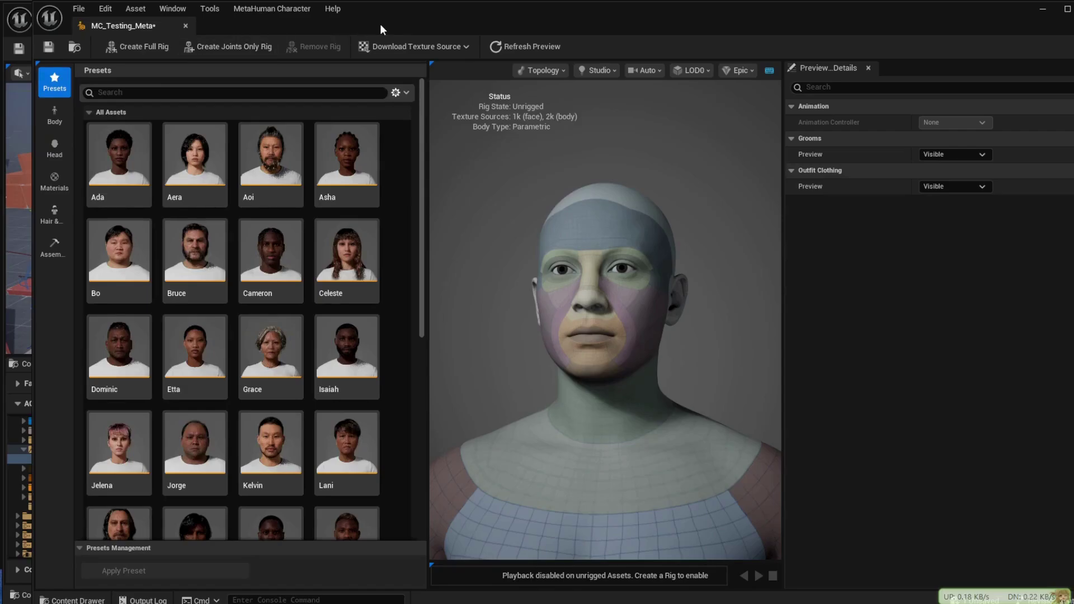
{"action": "left_click_drag", "start_coordinate": [393, 22], "coordinate": [368, 22]}
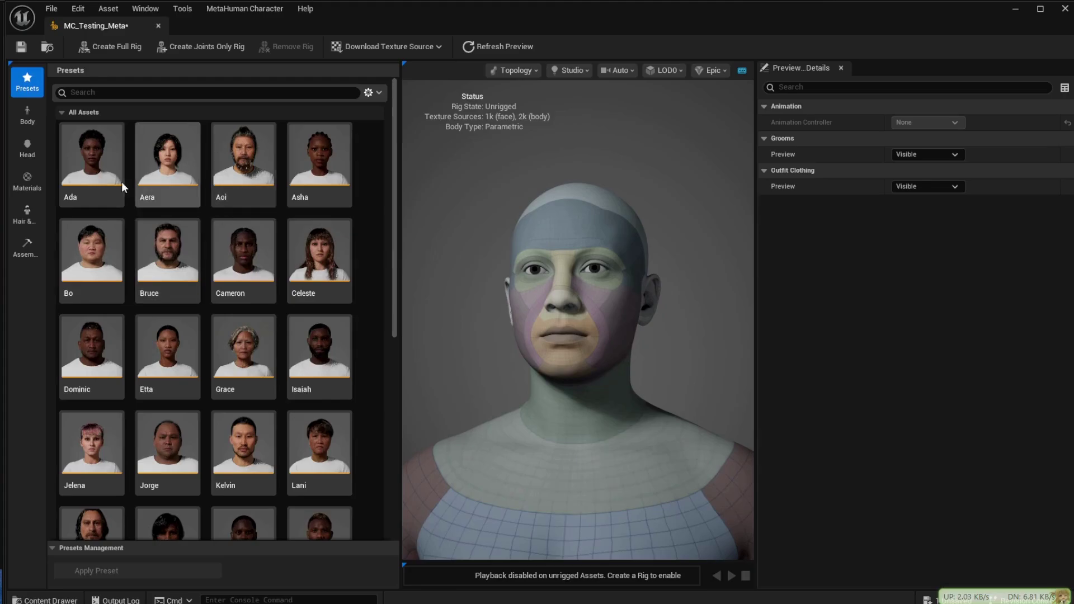
{"action": "double_click", "coordinate": [164, 257]}
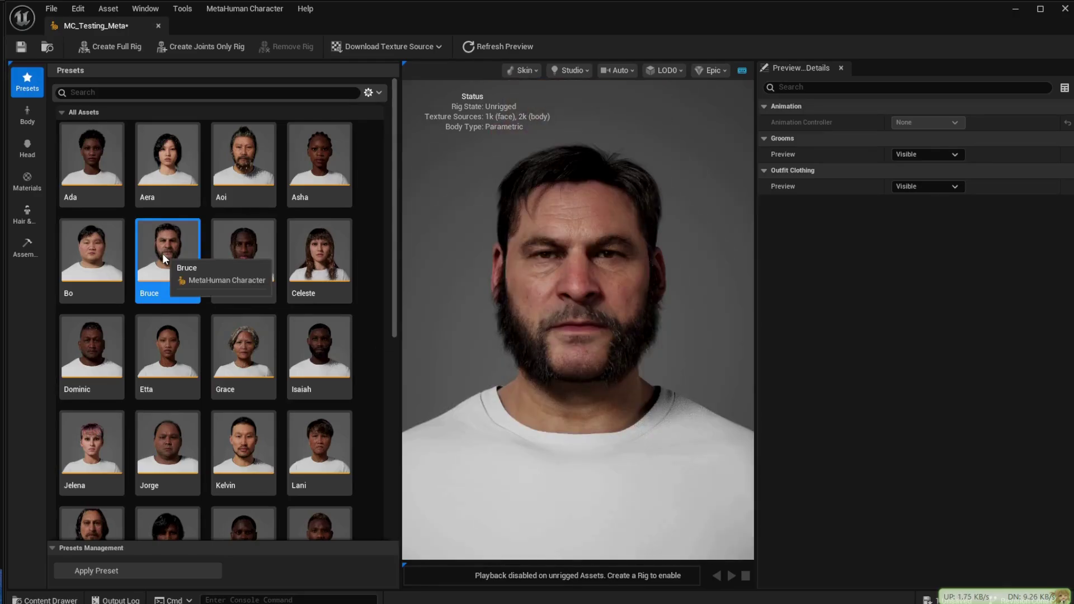
Step: Sculpt the character's head with small freehand adjustments around the cheek, nose and eye
{"action": "left_click", "coordinate": [27, 114]}
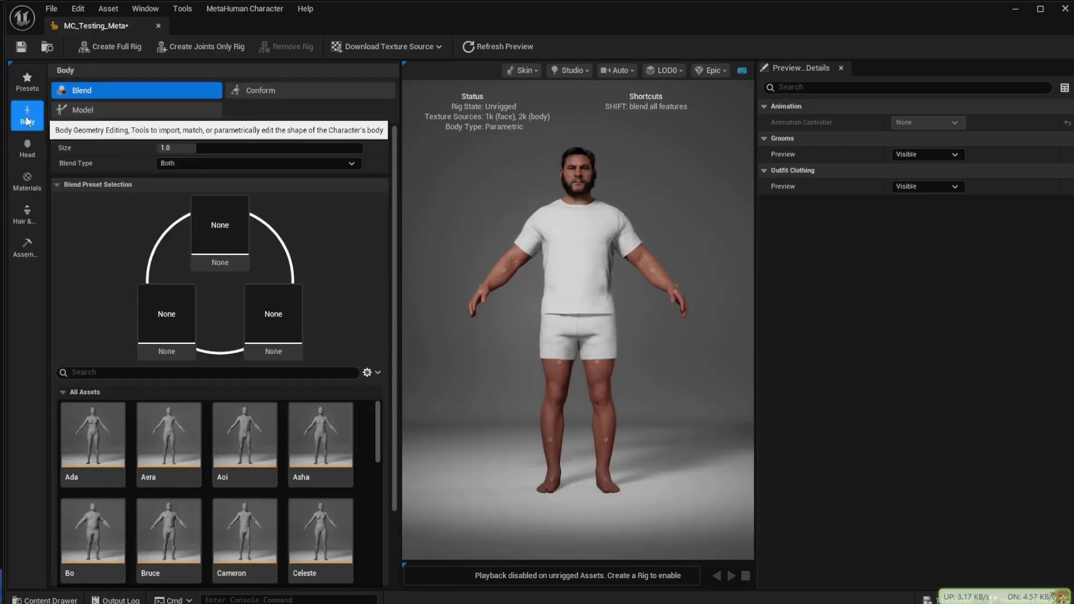
{"action": "left_click", "coordinate": [27, 147]}
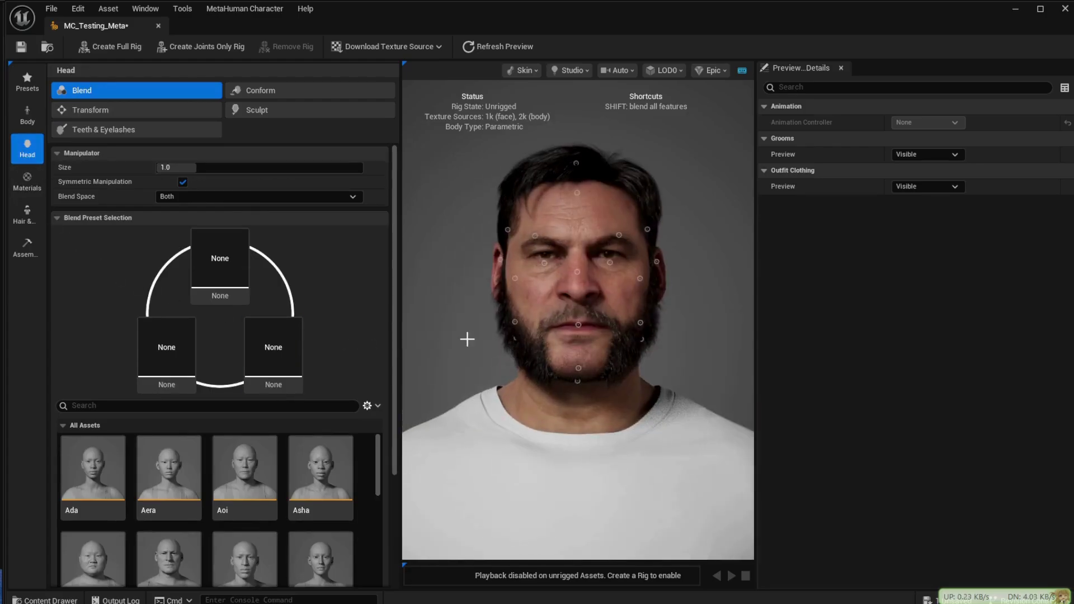
{"action": "left_click", "coordinate": [249, 111]}
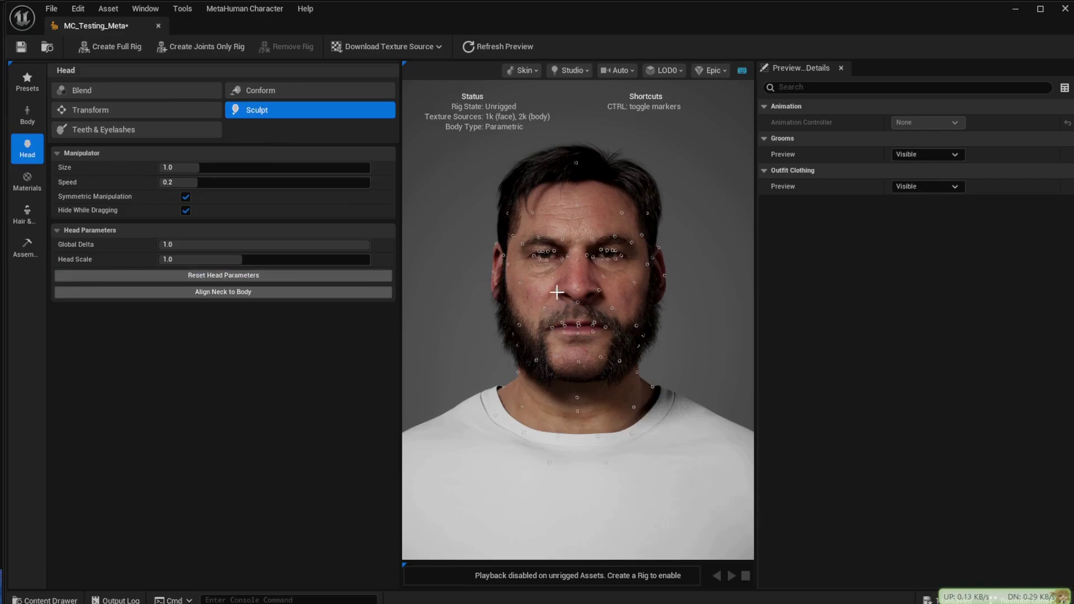
{"action": "left_click_drag", "start_coordinate": [556, 291], "coordinate": [559, 291]}
{"action": "left_click_drag", "start_coordinate": [519, 283], "coordinate": [513, 281]}
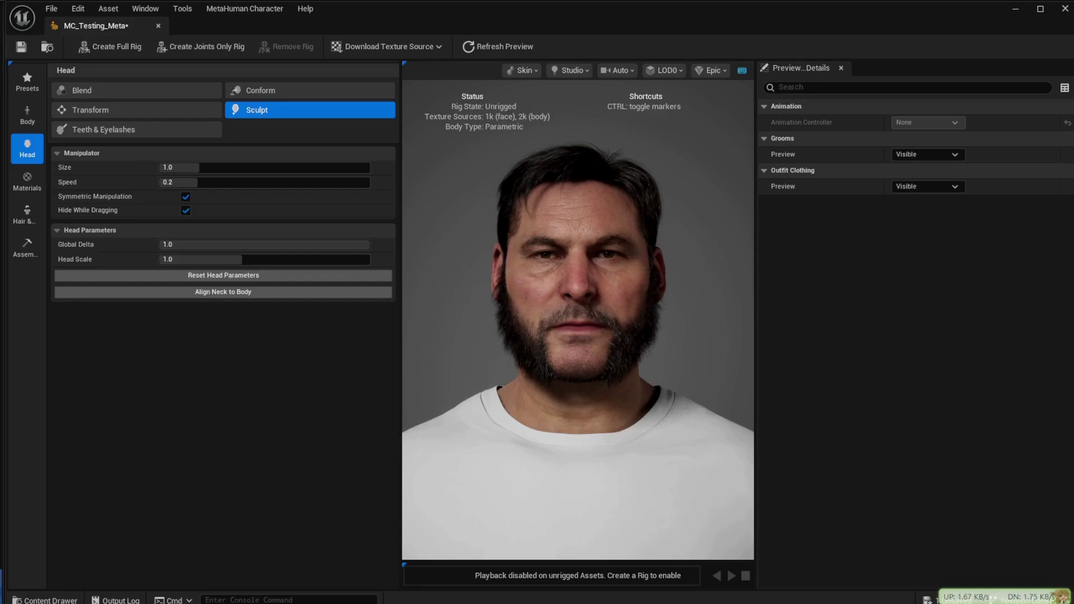
{"action": "left_click_drag", "start_coordinate": [519, 283], "coordinate": [545, 258]}
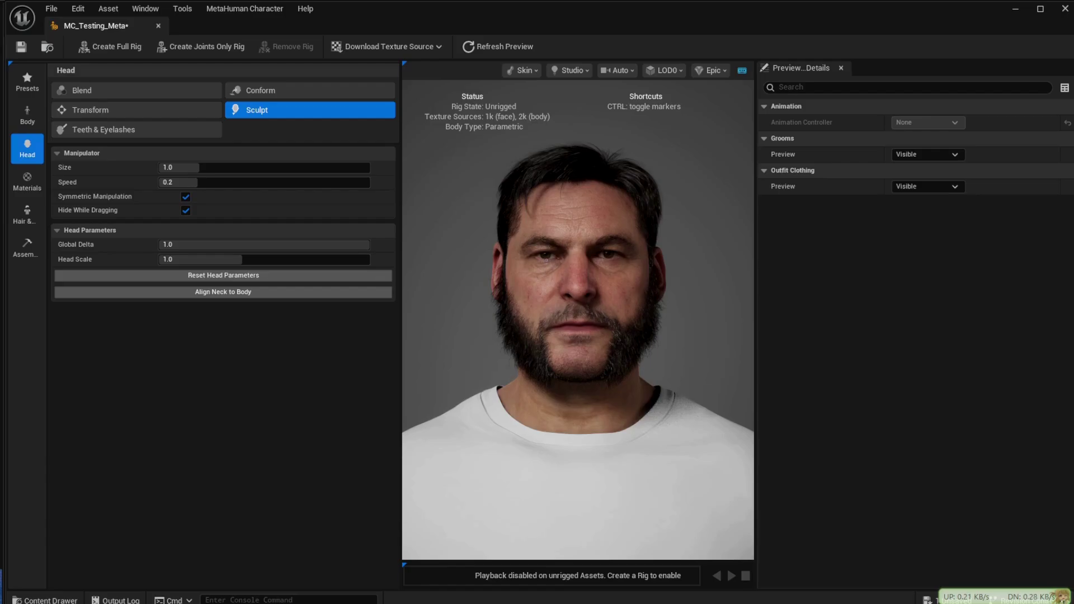
Step: Remove the head hair and the Short Horseshoe mustache from the character's grooms
{"action": "left_click", "coordinate": [28, 212]}
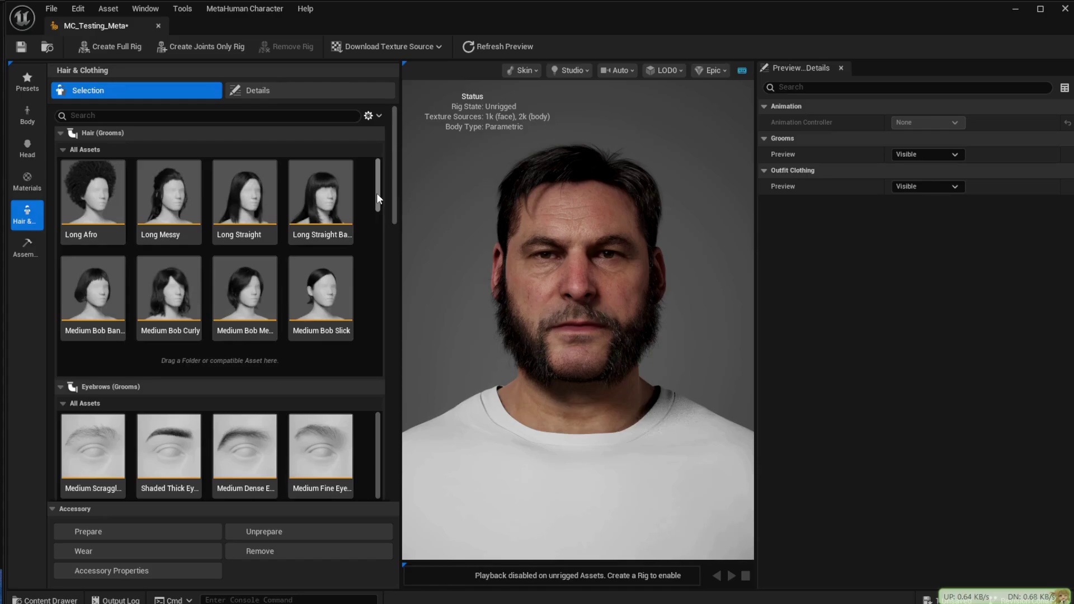
{"action": "left_click_drag", "start_coordinate": [377, 193], "coordinate": [374, 216]}
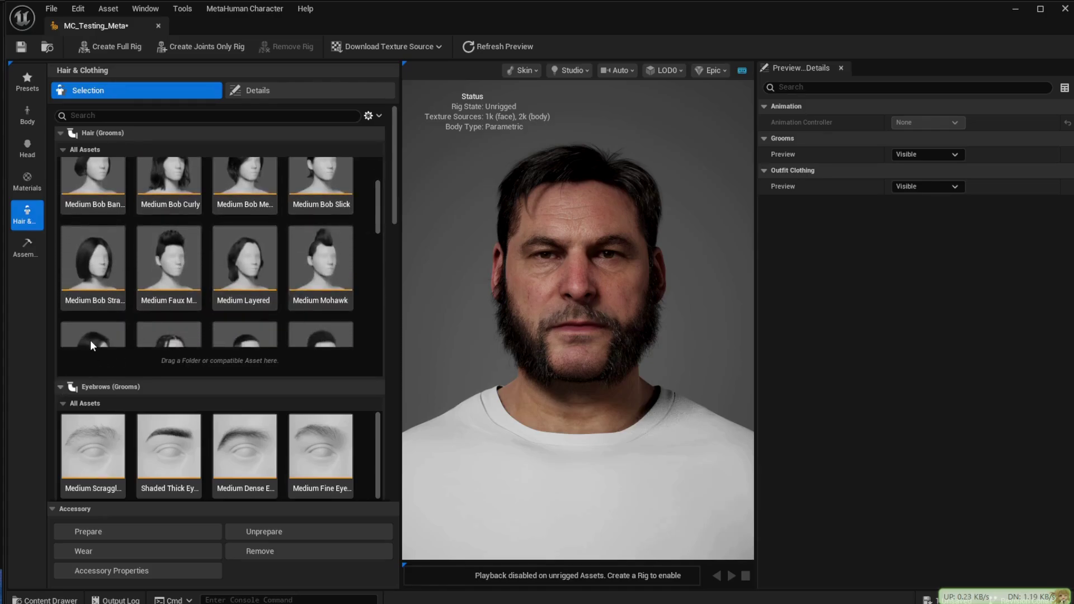
{"action": "left_click", "coordinate": [60, 133]}
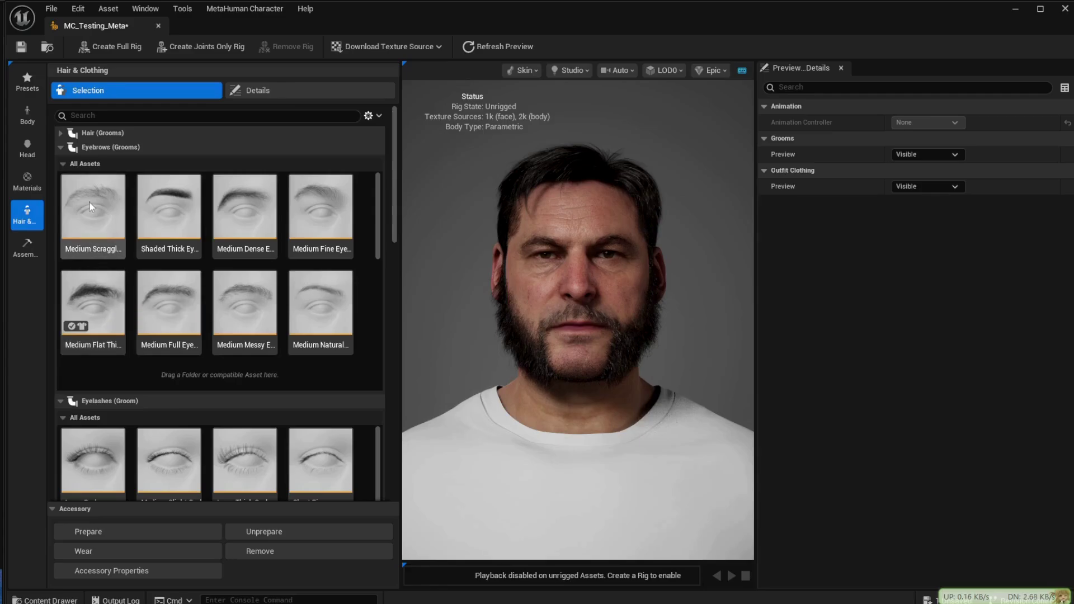
{"action": "left_click", "coordinate": [61, 147]}
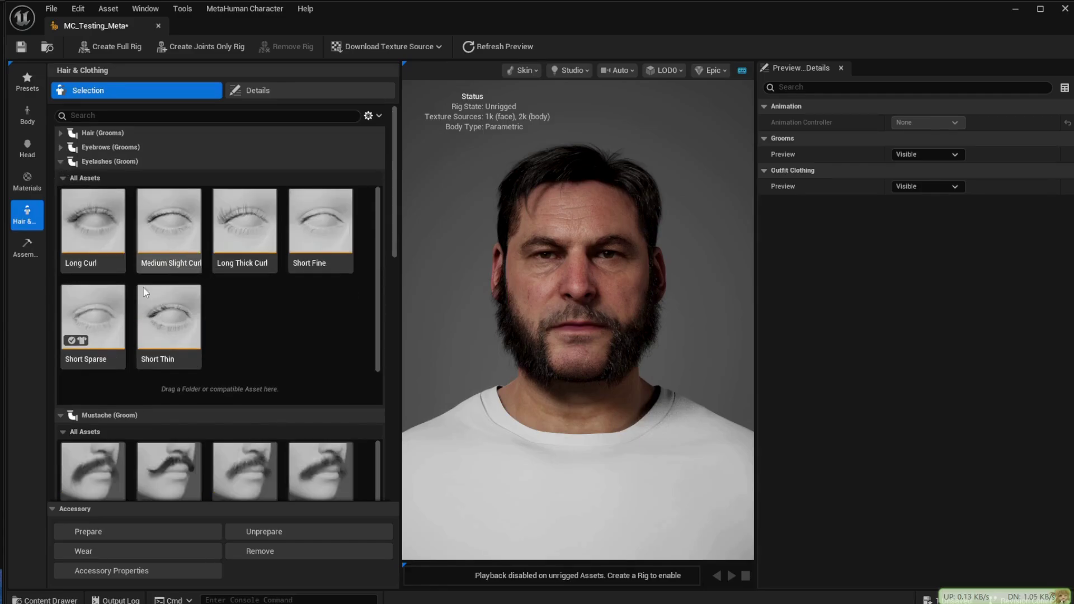
{"action": "left_click", "coordinate": [61, 161]}
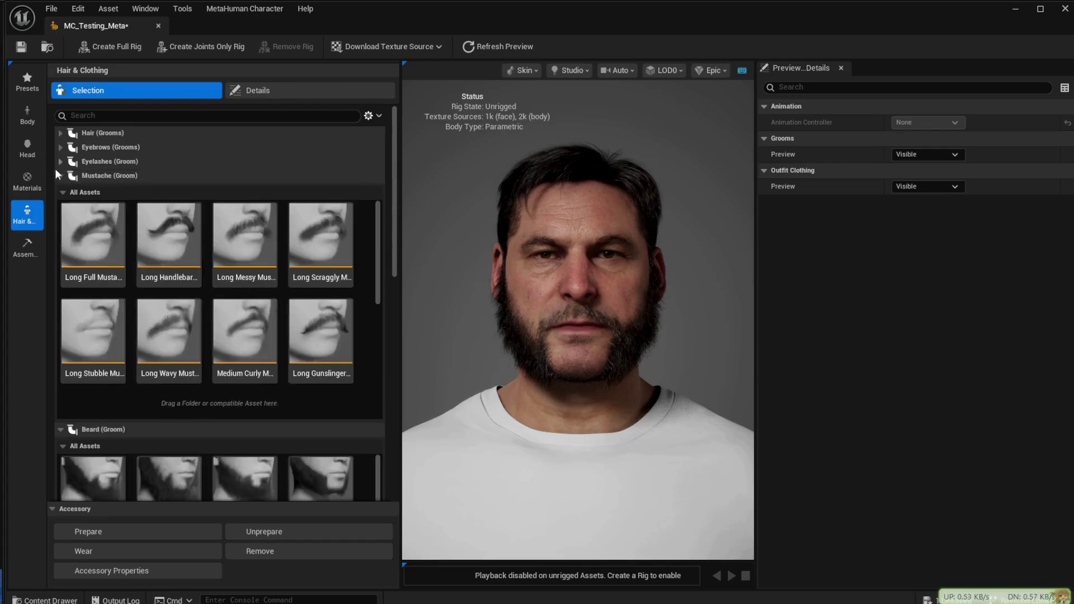
{"action": "scroll", "coordinate": [348, 328], "scroll_direction": "down", "scroll_amount": 2}
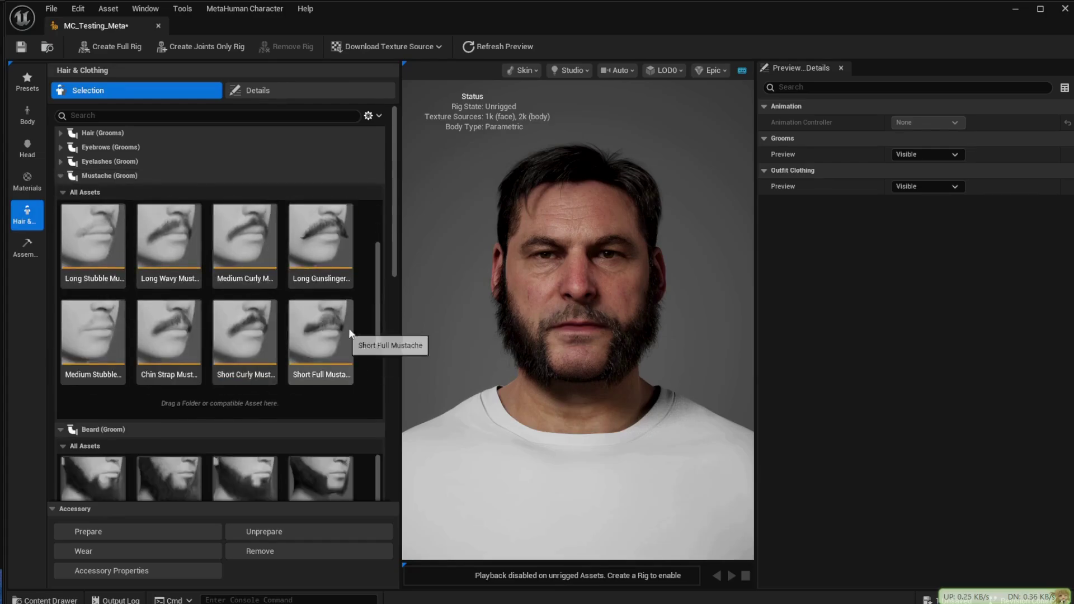
{"action": "left_click_drag", "start_coordinate": [380, 297], "coordinate": [376, 347]}
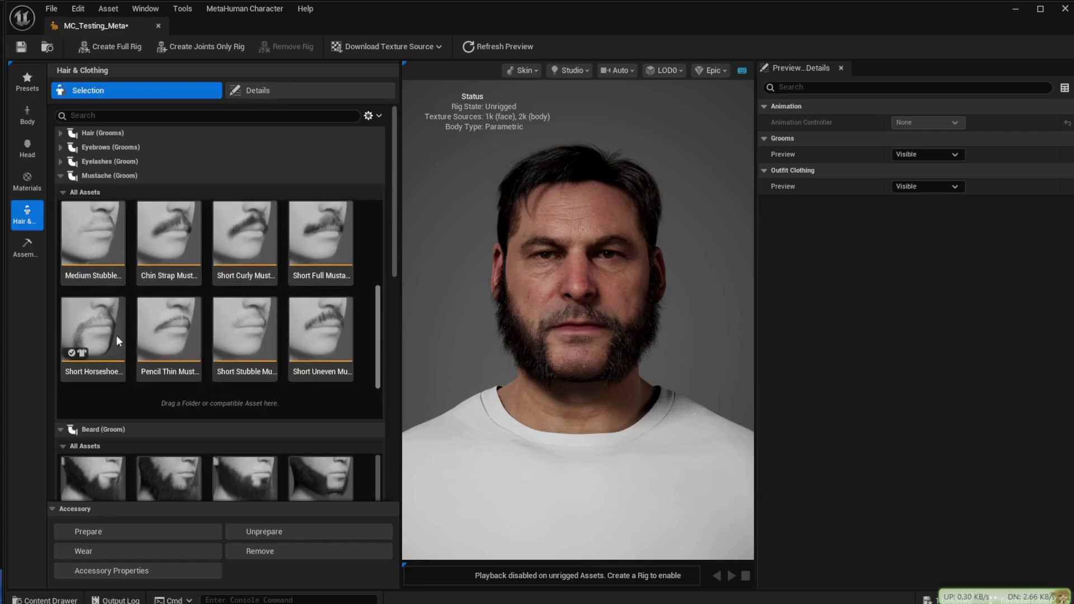
{"action": "left_click", "coordinate": [89, 337]}
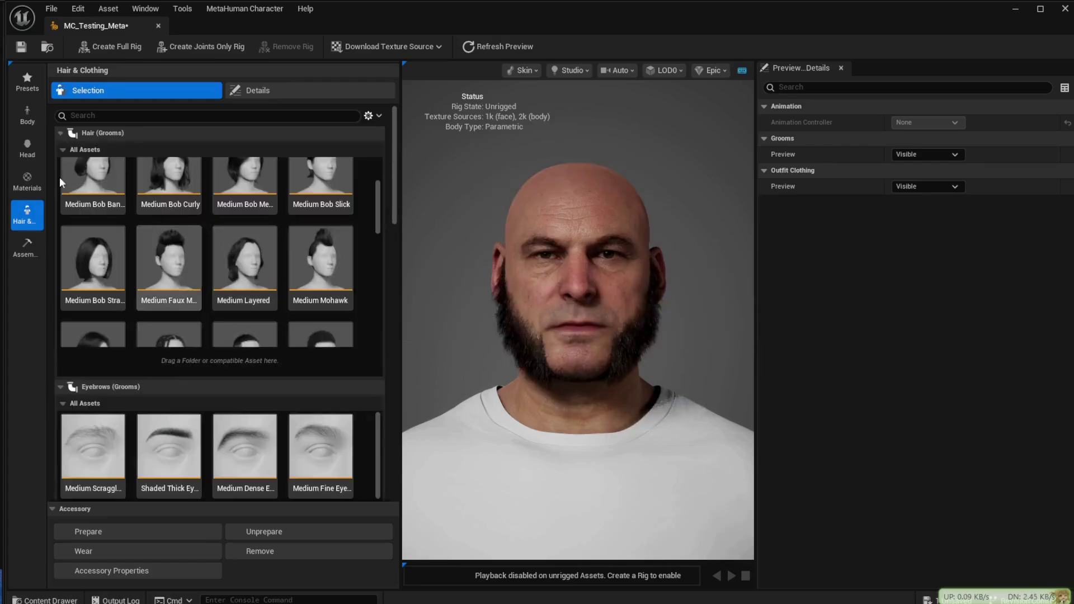
Step: Collapse the hair, eyebrow, eyelash and mustache groom sections and remove the Mutton Chops beard from the character
{"action": "left_click", "coordinate": [62, 150]}
{"action": "left_click", "coordinate": [59, 167]}
{"action": "left_click", "coordinate": [59, 182]}
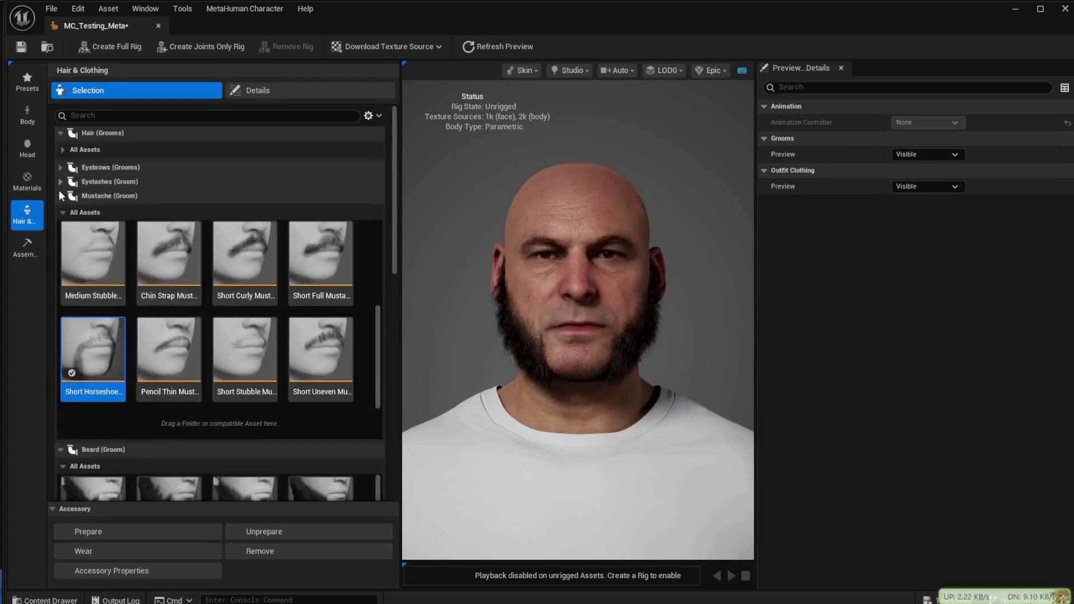
{"action": "left_click", "coordinate": [59, 196]}
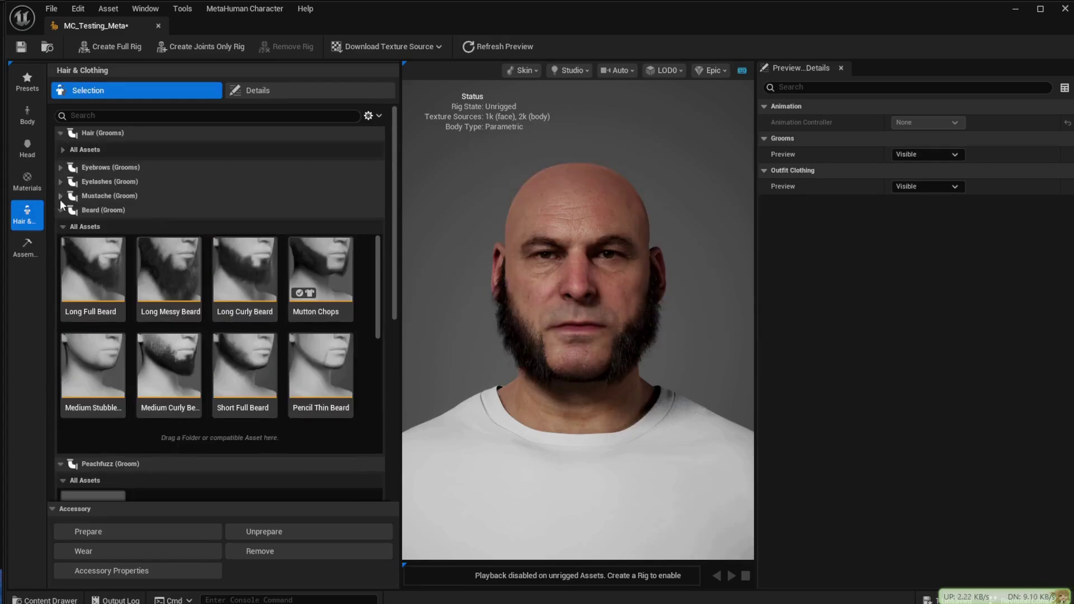
{"action": "left_click", "coordinate": [317, 271]}
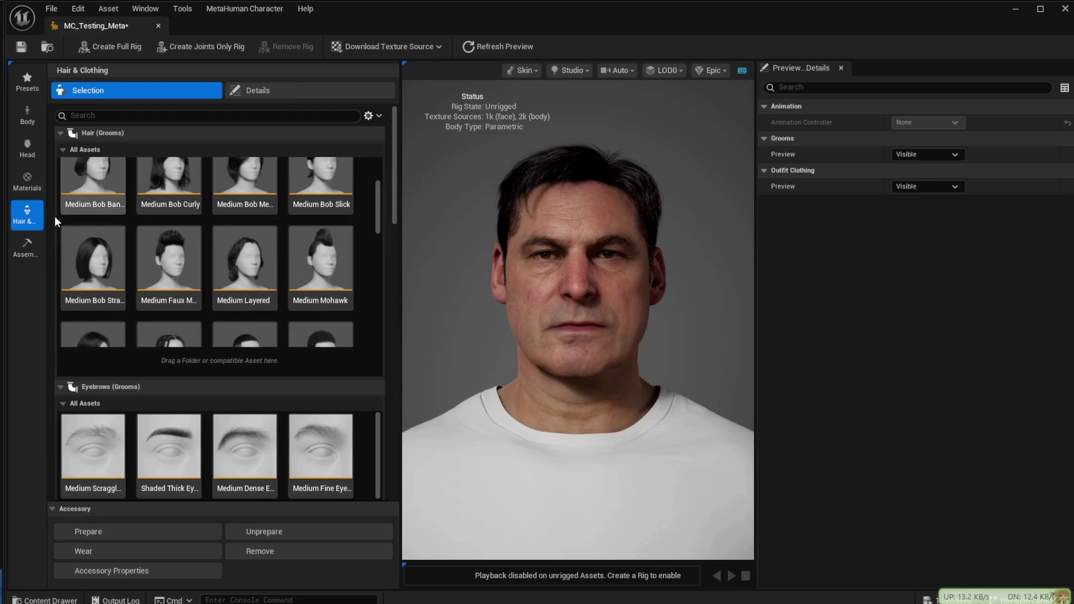
Step: Set the character's assembly type to UE Optimized and create its full rig despite the low-memory warning
{"action": "left_click", "coordinate": [27, 247]}
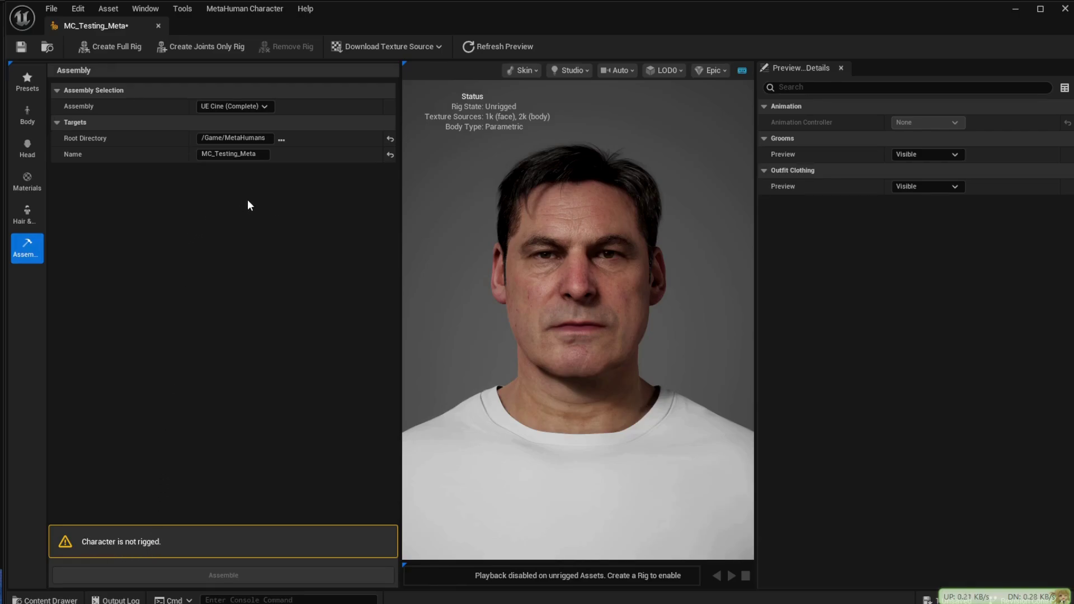
{"action": "left_click", "coordinate": [266, 107]}
{"action": "left_click", "coordinate": [241, 129]}
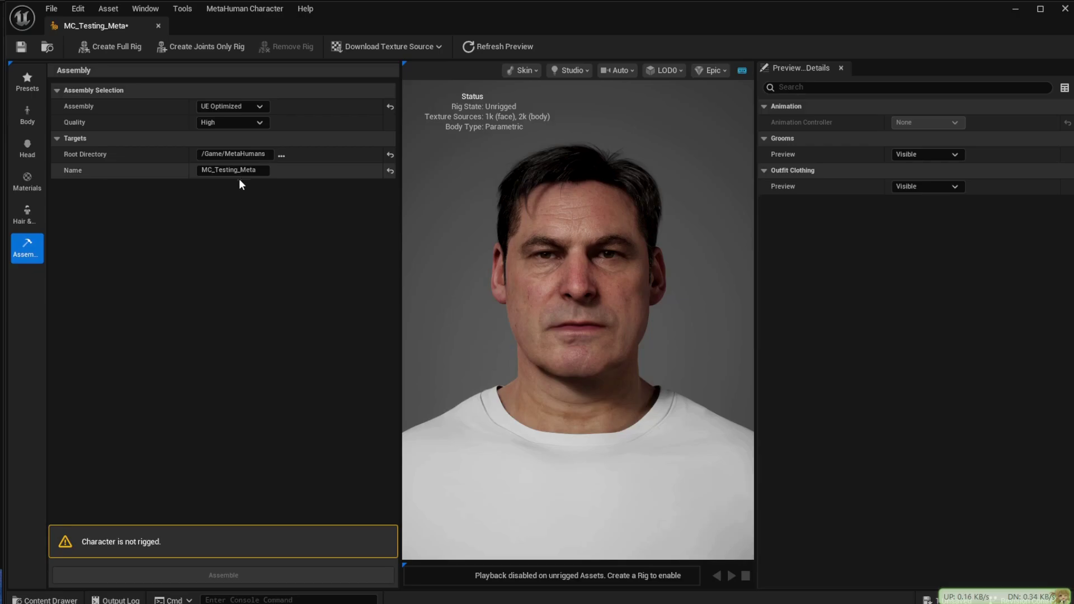
{"action": "left_click", "coordinate": [109, 48]}
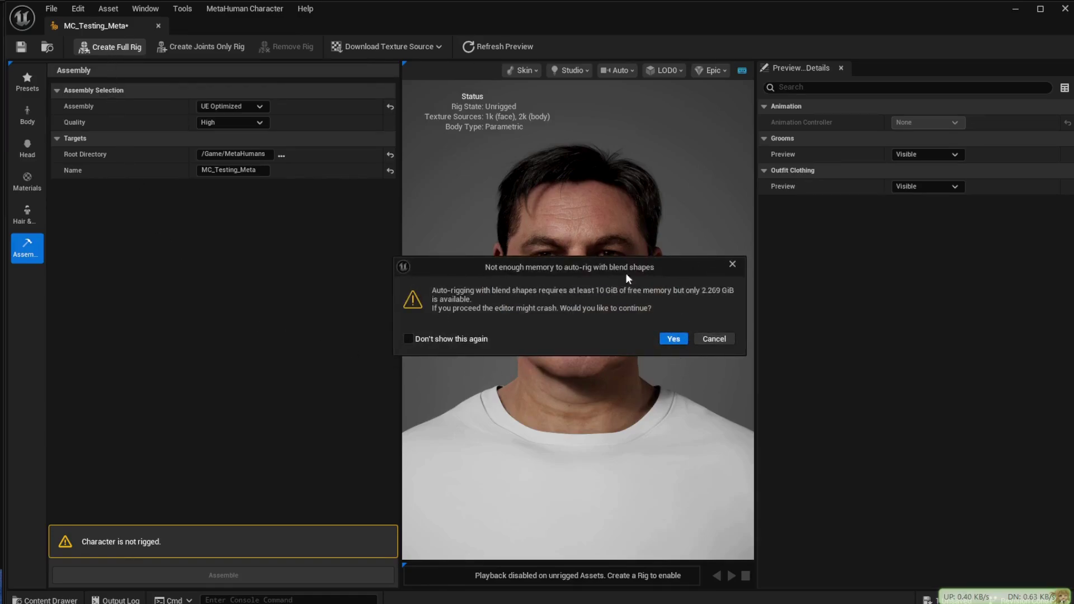
{"action": "left_click", "coordinate": [672, 340]}
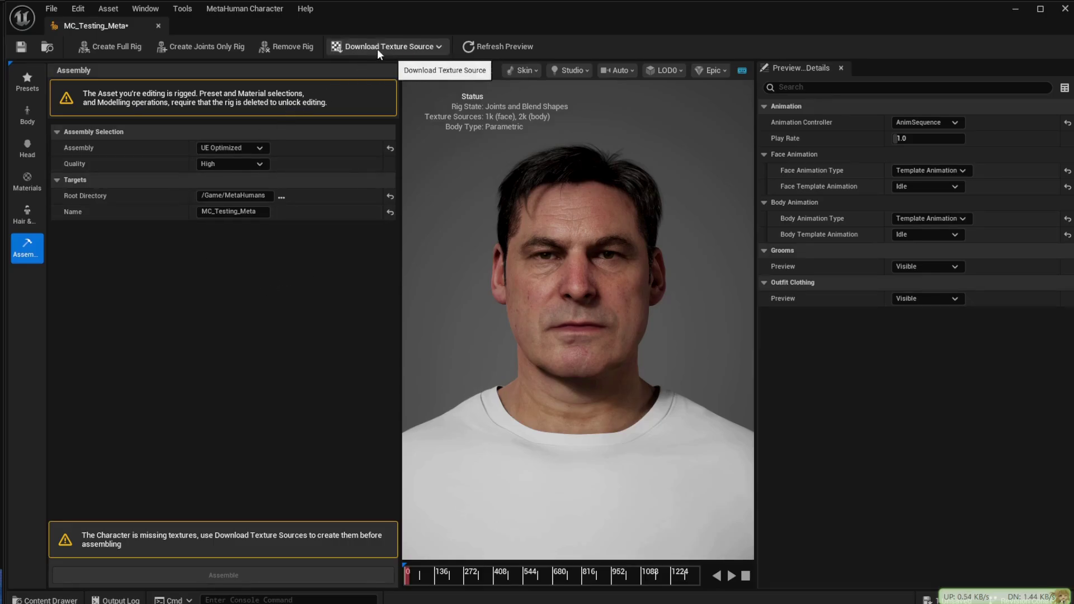
Step: Download the 4k resolution textures for the character and assemble it, continuing past the memory warning
{"action": "left_click", "coordinate": [405, 48]}
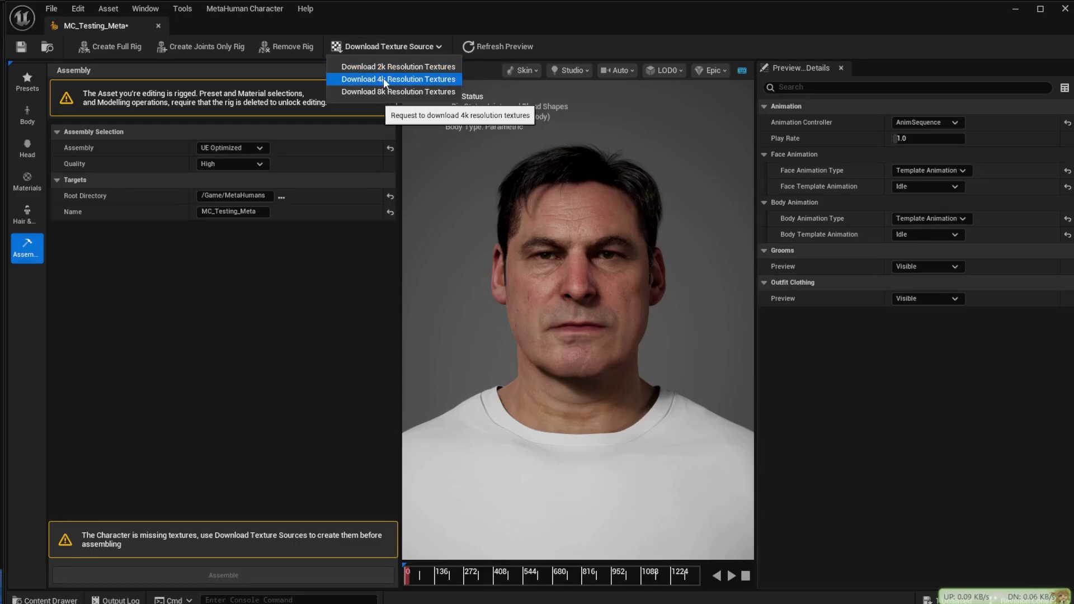
{"action": "left_click", "coordinate": [424, 79]}
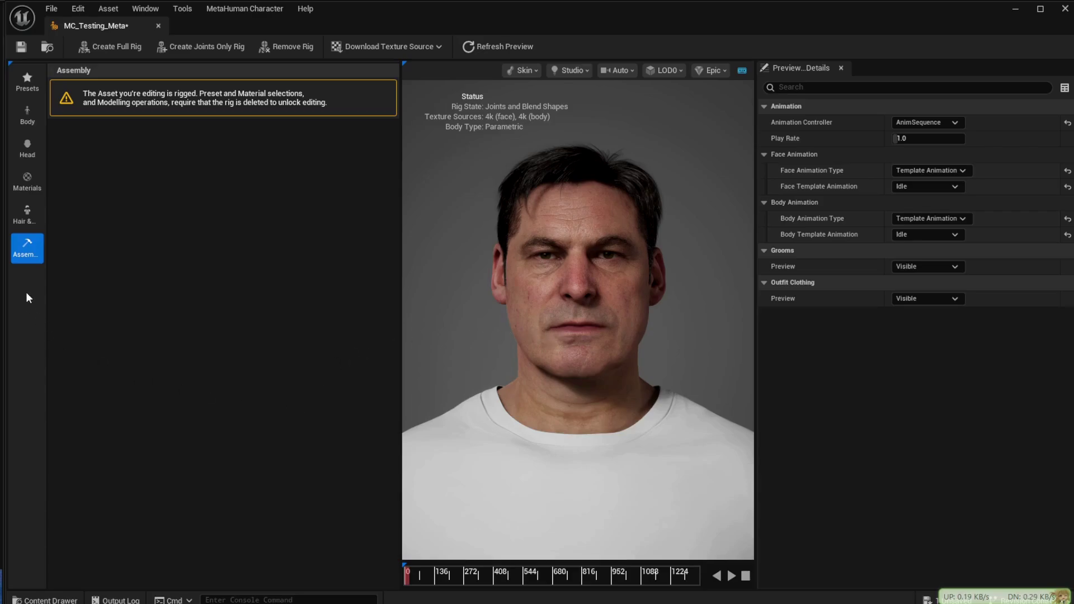
{"action": "left_click", "coordinate": [25, 217]}
{"action": "left_click", "coordinate": [26, 246]}
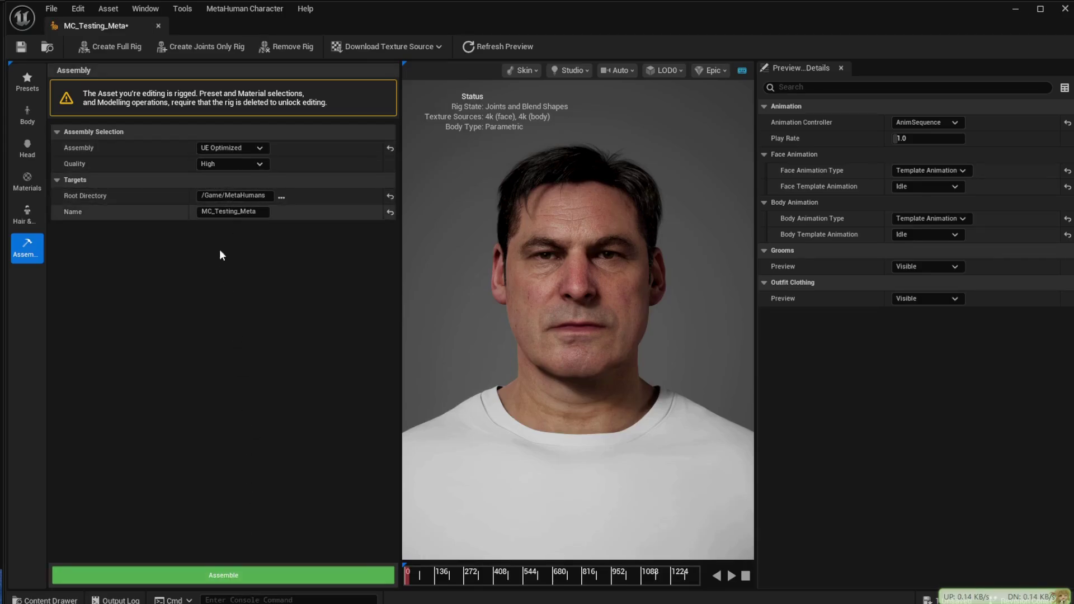
{"action": "left_click", "coordinate": [217, 574]}
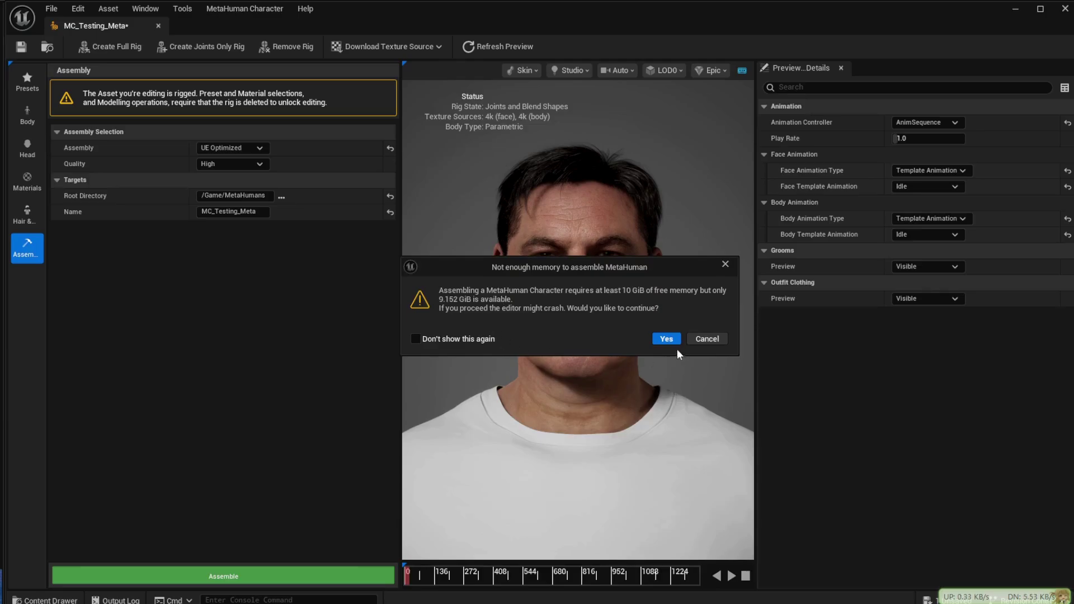
{"action": "left_click", "coordinate": [666, 339]}
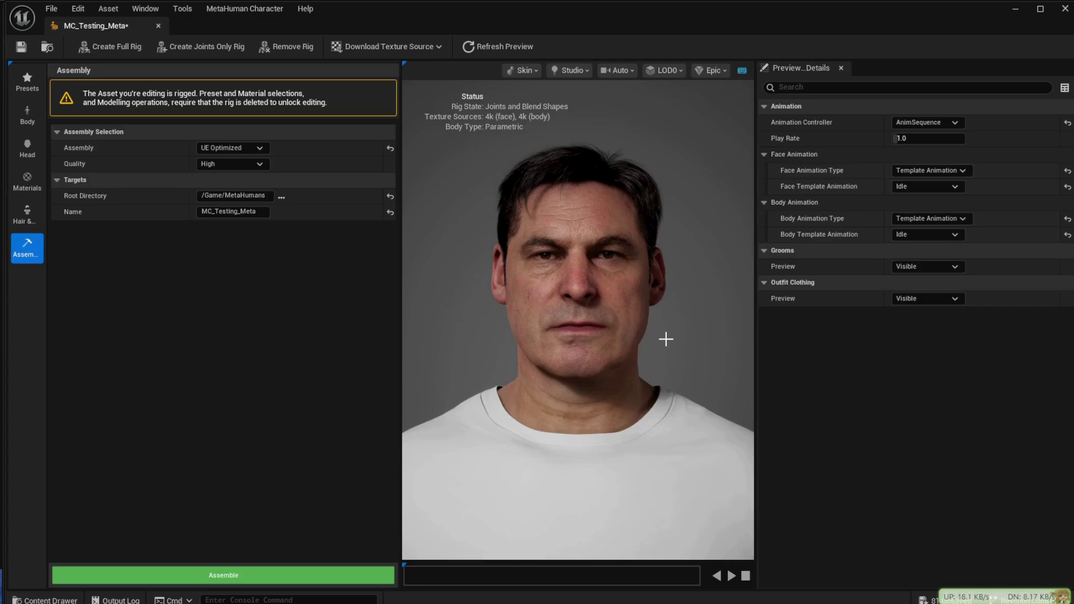
Step: Close the character editor and open the BP_MC_Testing_Meta blueprint from the MetaHumans/MC_Testing_Meta folder
{"action": "left_click", "coordinate": [1065, 8]}
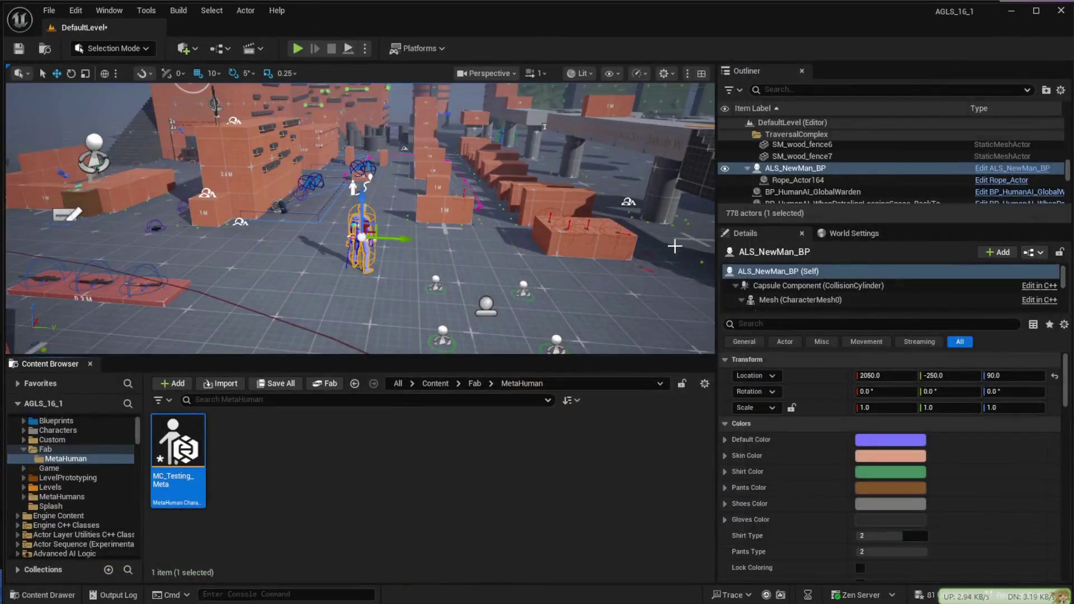
{"action": "left_click", "coordinate": [24, 498]}
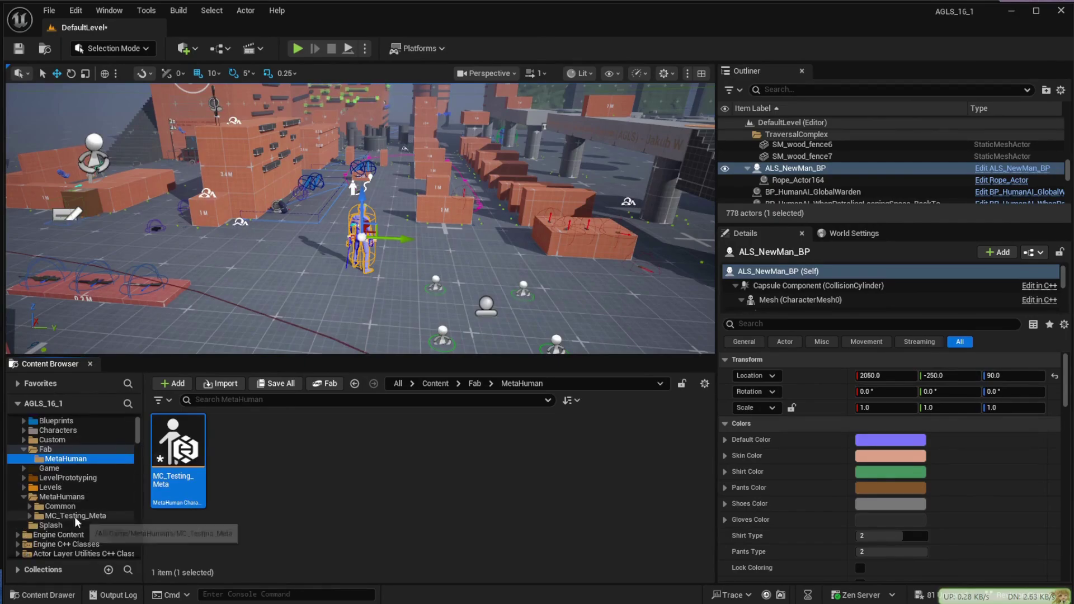
{"action": "left_click", "coordinate": [56, 516]}
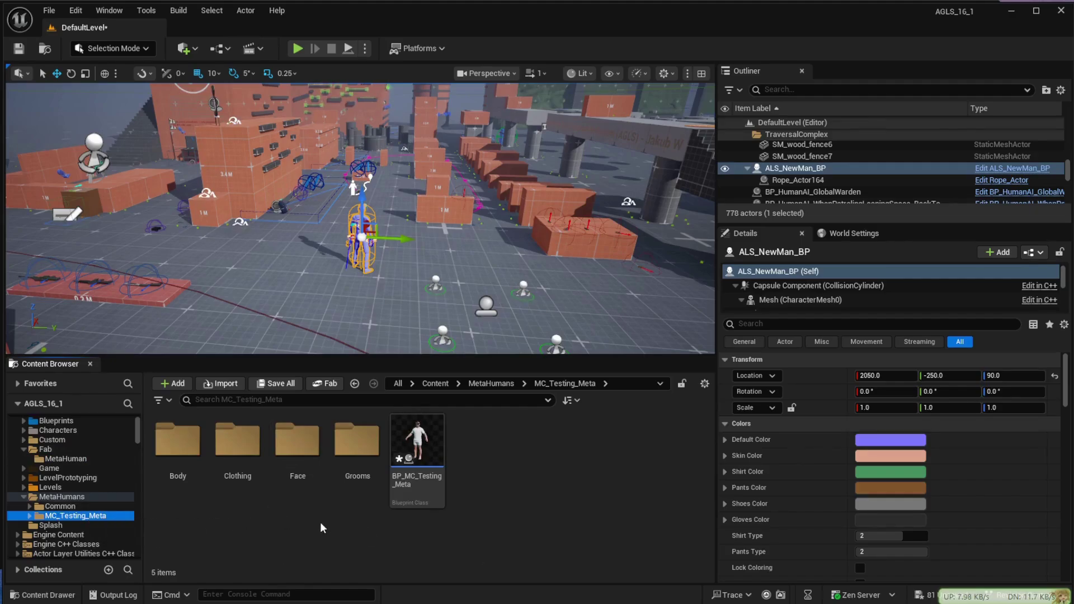
{"action": "left_click", "coordinate": [494, 445]}
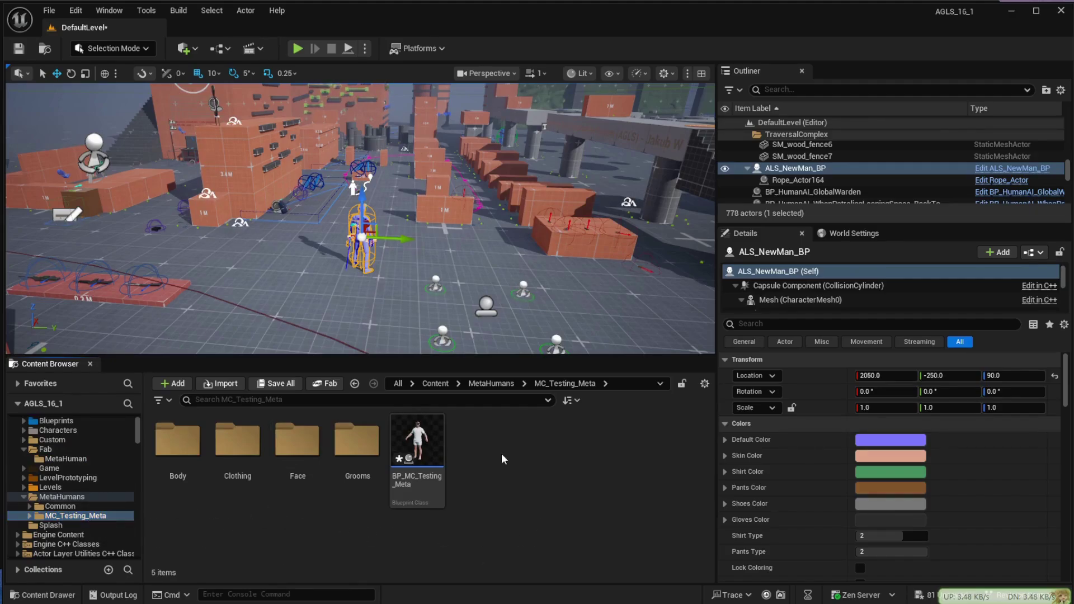
{"action": "double_click", "coordinate": [431, 466]}
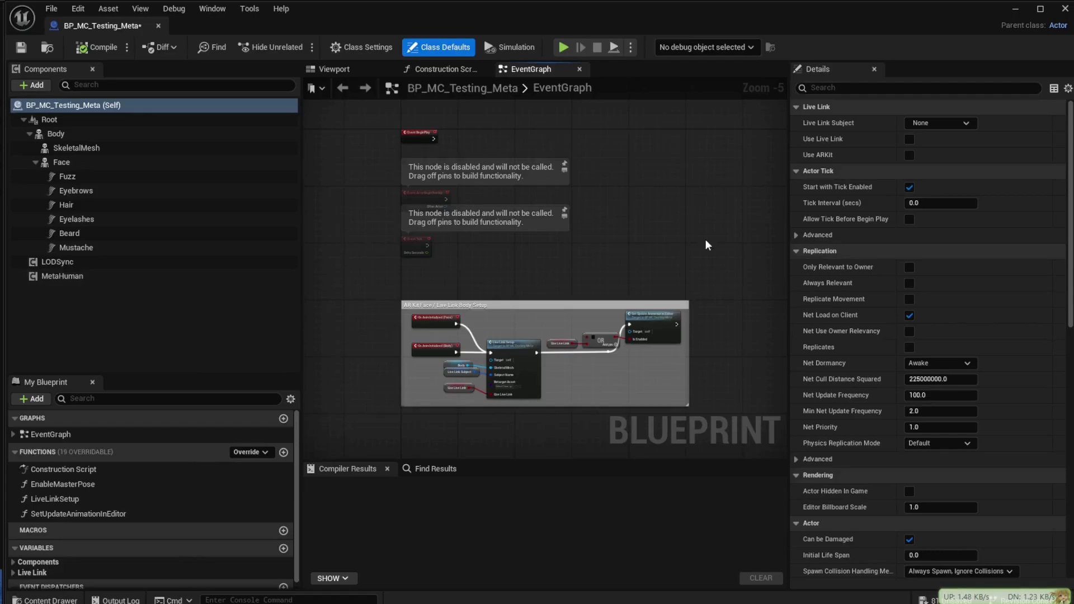
Step: Return to the level editor and browse to the AdvancedLocomotionV4/Blueprints/CharacterLogic folder
{"action": "left_click", "coordinate": [1013, 10]}
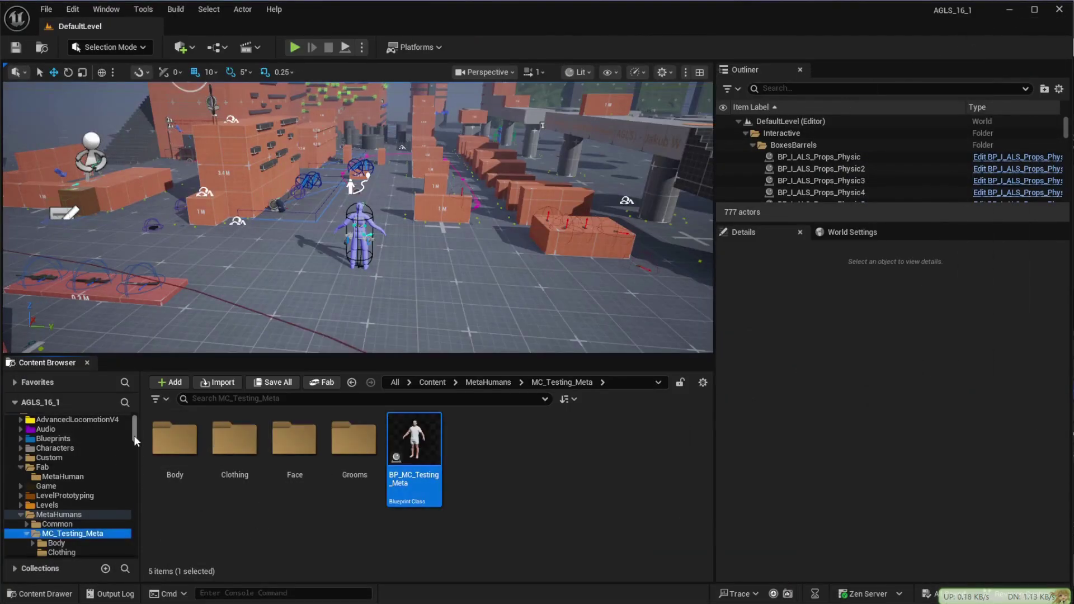
{"action": "left_click_drag", "start_coordinate": [134, 436], "coordinate": [117, 426]}
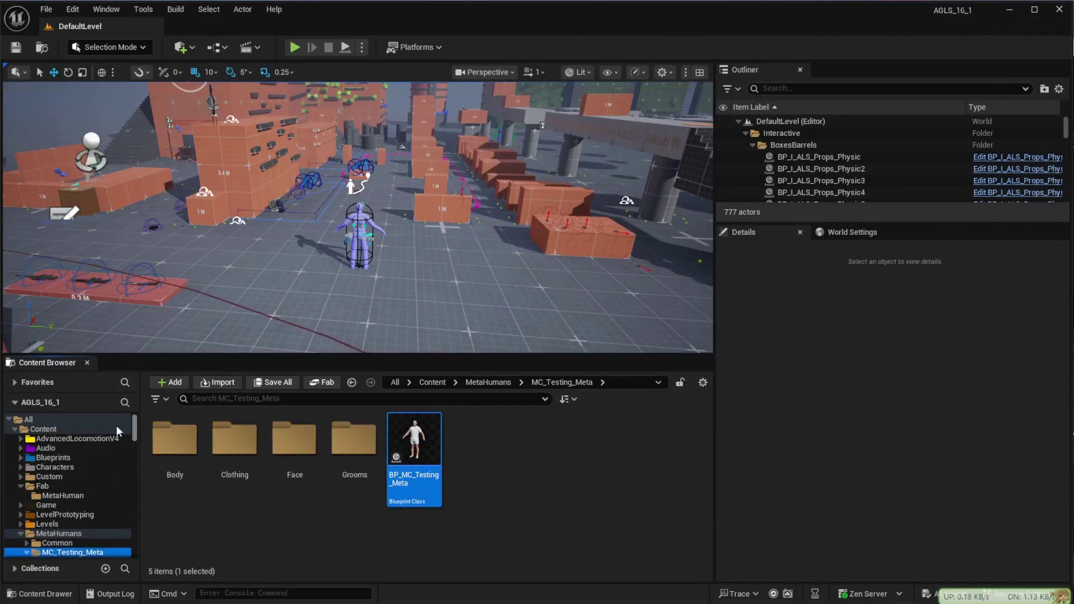
{"action": "left_click", "coordinate": [22, 440]}
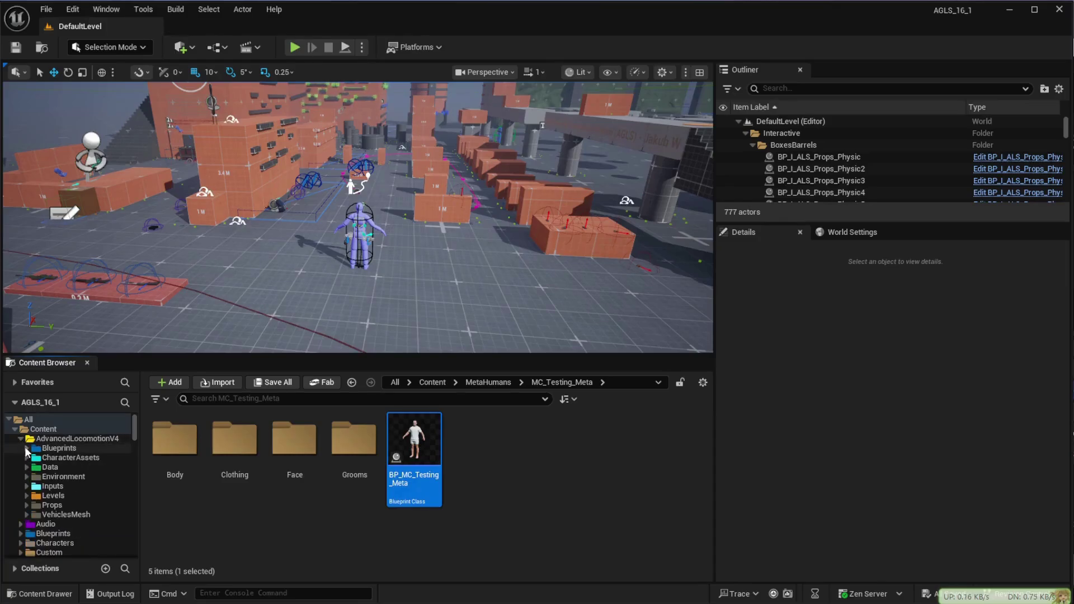
{"action": "left_click", "coordinate": [27, 449]}
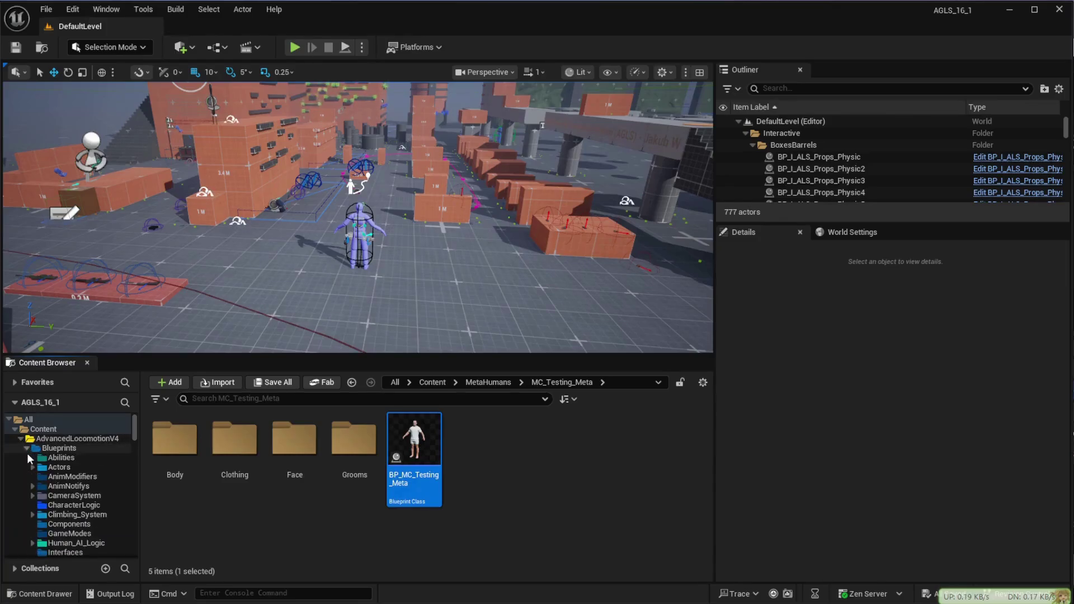
{"action": "left_click", "coordinate": [91, 505]}
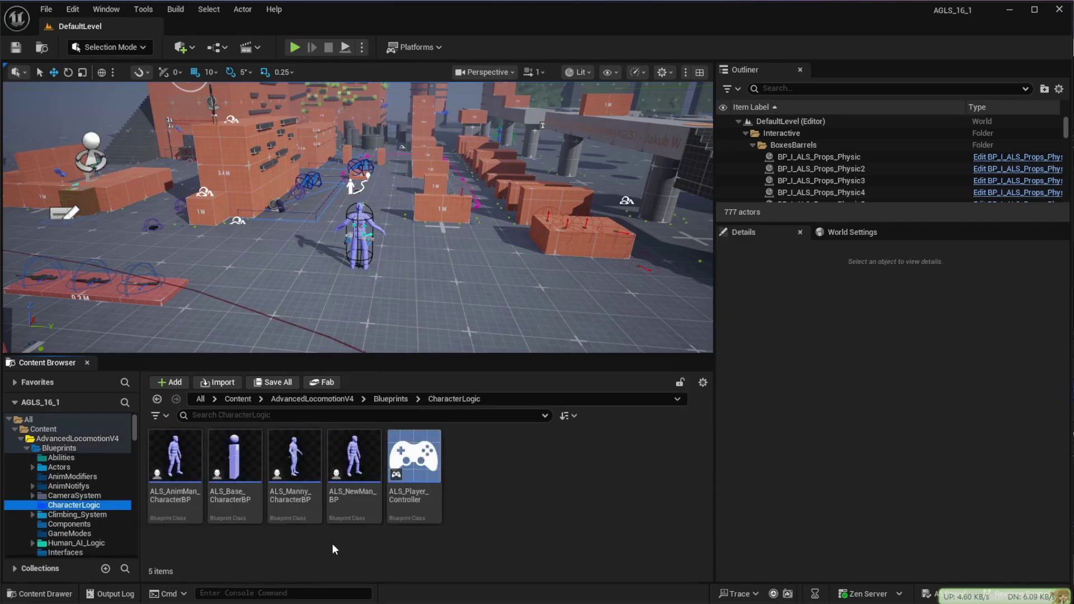
Step: Create a child blueprint class of ALS_Manny_CharacterBP and name it ALS_Manny_MetaBP
{"action": "left_click", "coordinate": [299, 493]}
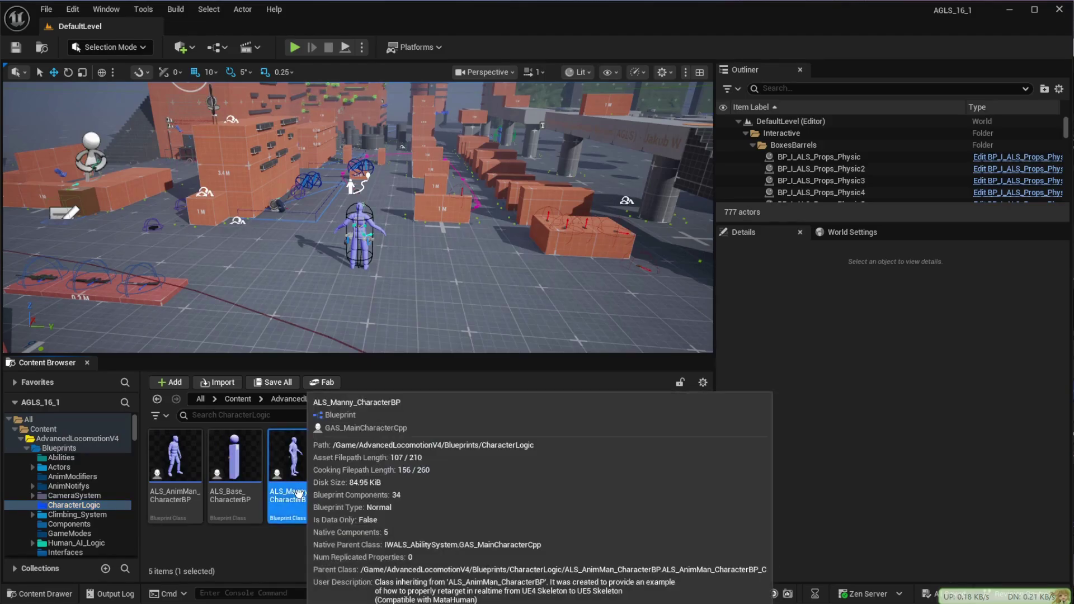
{"action": "right_click", "coordinate": [299, 493]}
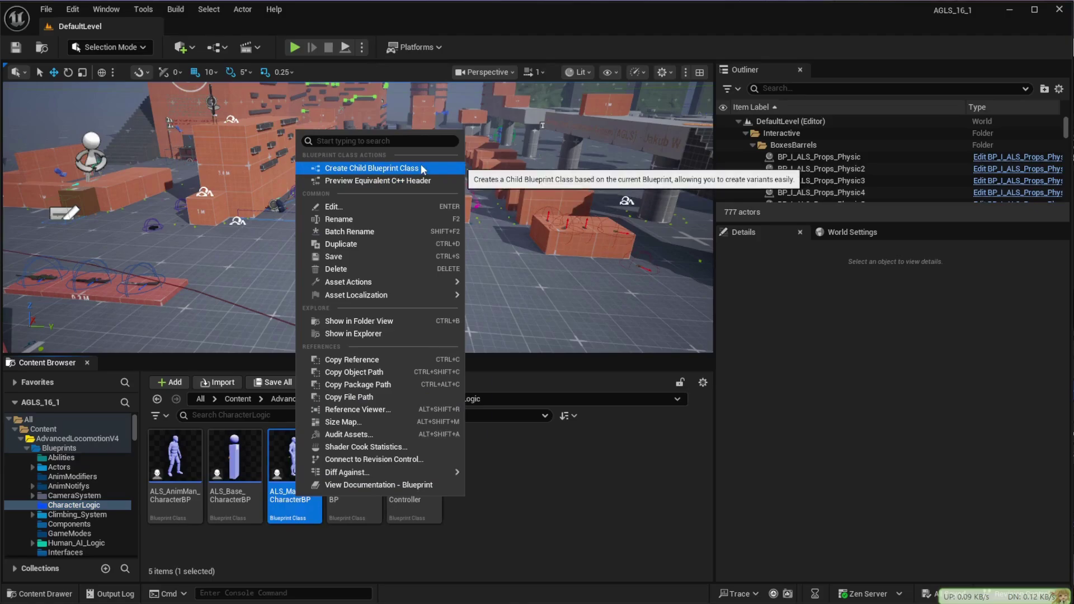
{"action": "left_click", "coordinate": [421, 316]}
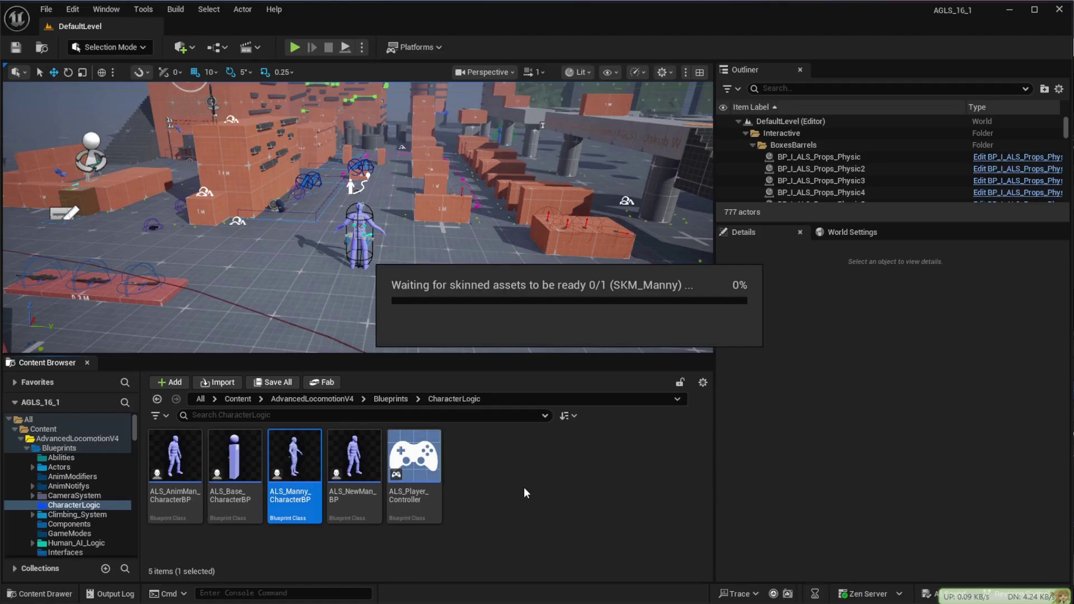
{"action": "type", "text": "AL"}
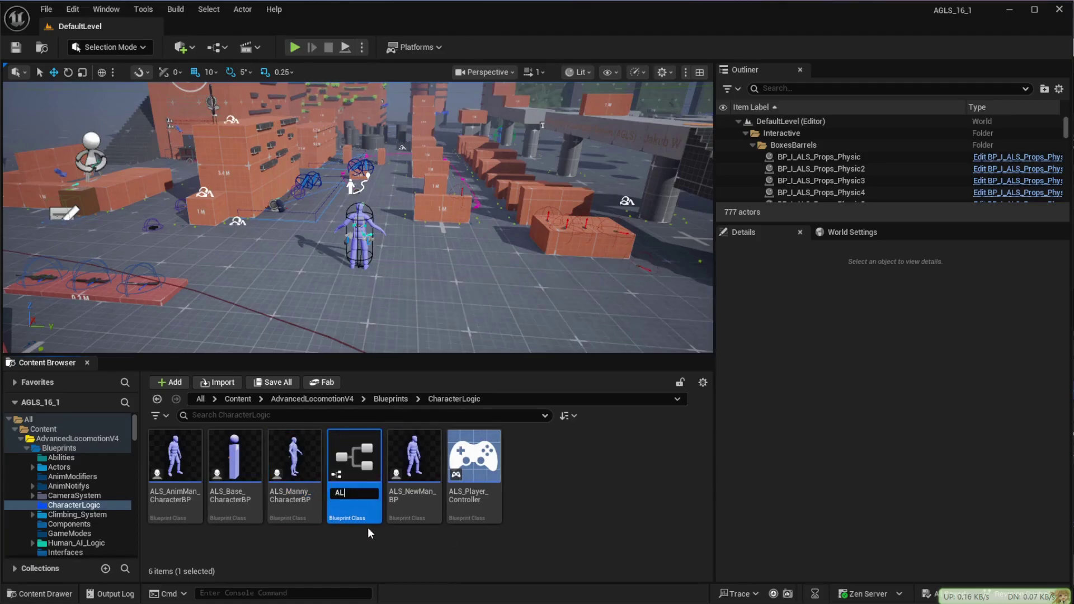
{"action": "type", "text": "S_Manny_Met"}
{"action": "type", "text": "a"}
{"action": "type", "text": "BP"}
{"action": "key", "text": "Return"}
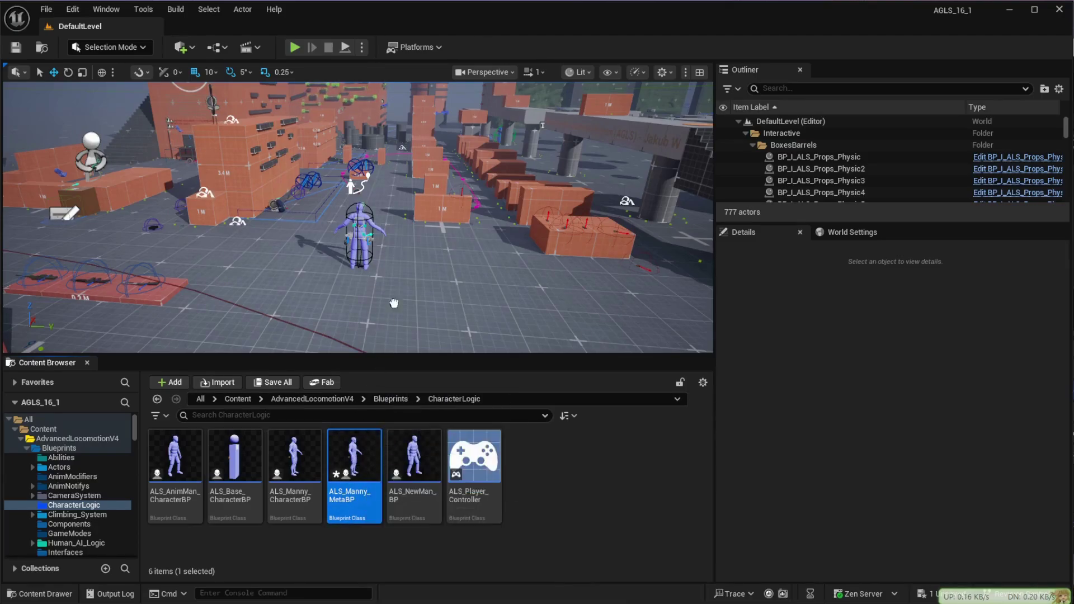
Step: Place ALS_Manny_MetaBP in the level beside the ALS_NewMan_BP character and delete ALS_NewMan_BP
{"action": "left_click_drag", "start_coordinate": [403, 256], "coordinate": [403, 258]}
{"action": "left_click", "coordinate": [362, 239]}
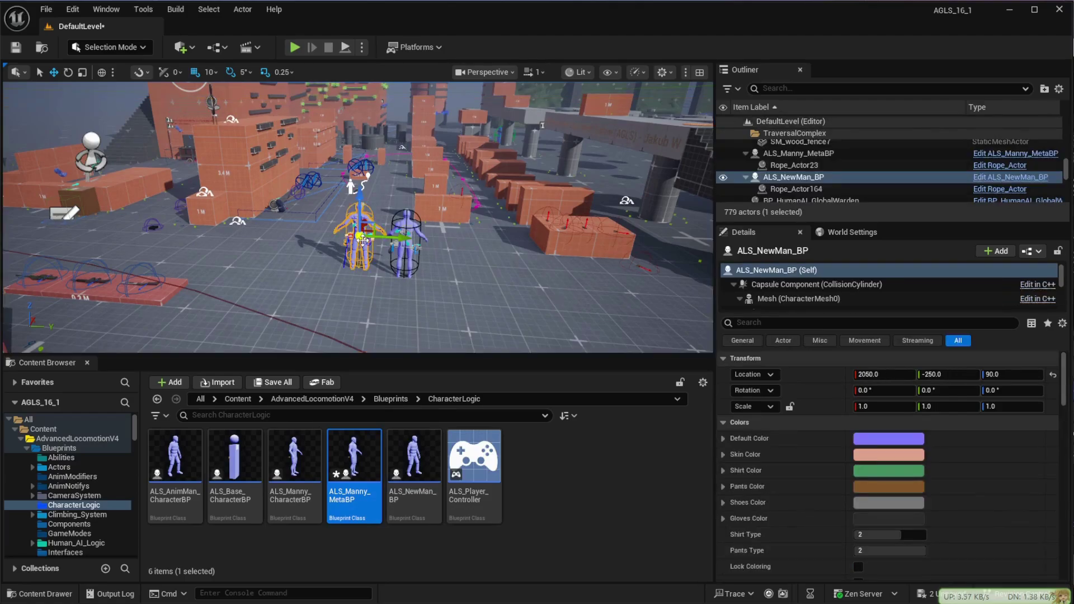
{"action": "key", "text": "Delete"}
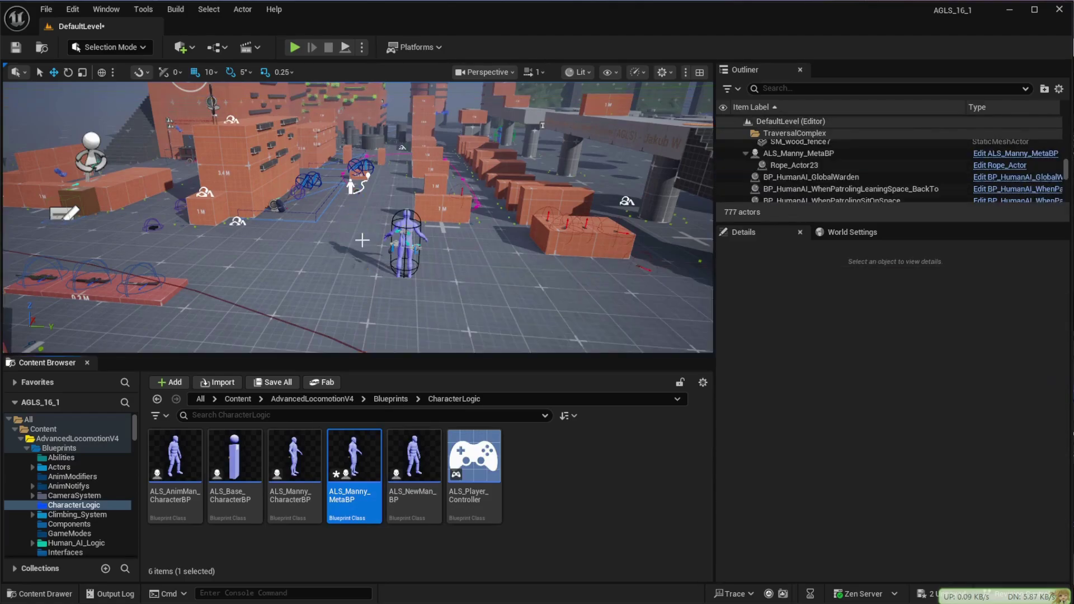
Step: Set Auto Possess Player to Player 0 for the placed ALS_Manny_MetaBP actor
{"action": "left_click", "coordinate": [407, 251]}
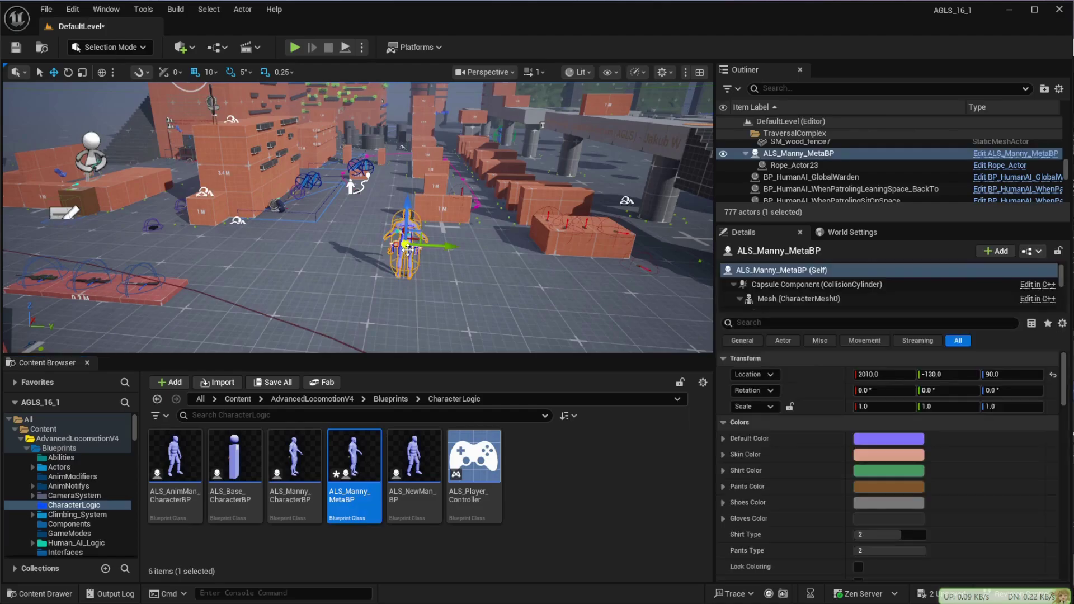
{"action": "type", "text": "poss"}
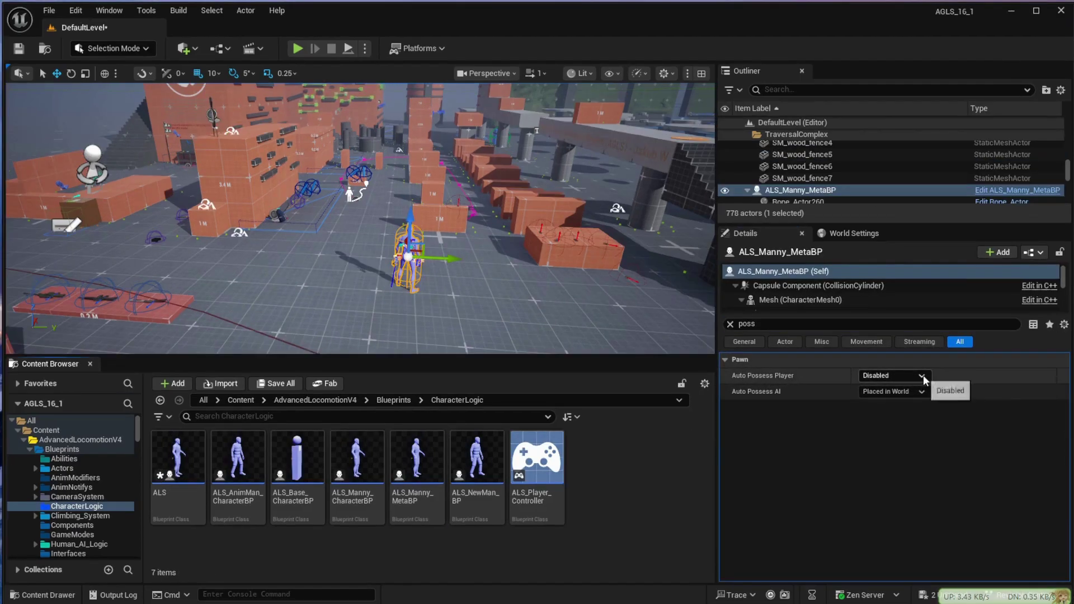
{"action": "left_click", "coordinate": [922, 375]}
{"action": "left_click", "coordinate": [887, 399]}
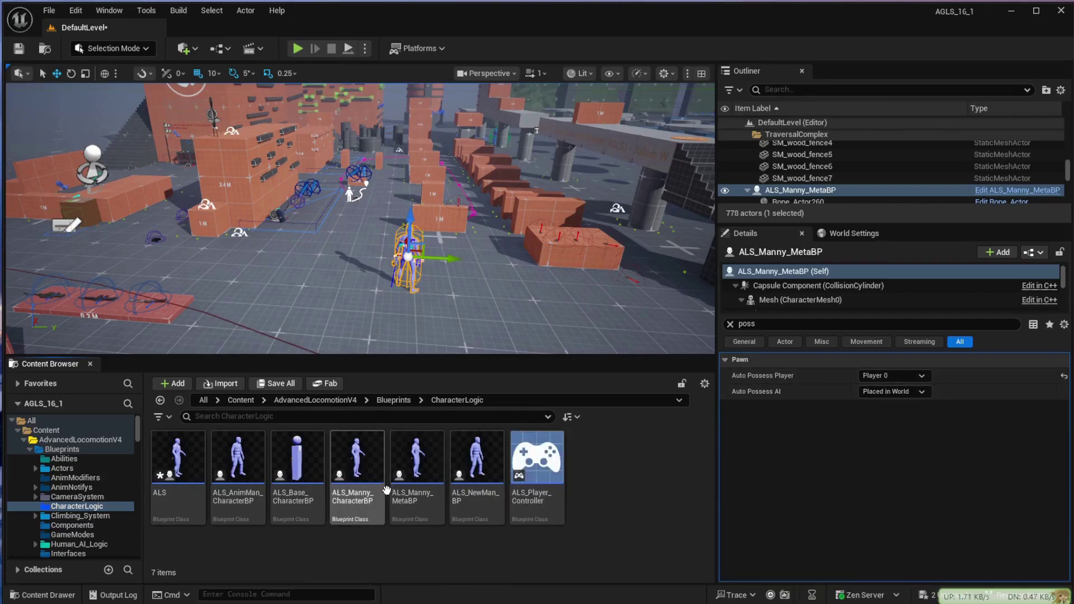
Step: Open ALS_Manny_CharacterBP and paste the Body component copied from BP_MC_Testing_Meta alongside VisualSkeletalMesh under Mesh
{"action": "left_click", "coordinate": [368, 488]}
{"action": "double_click", "coordinate": [367, 489]}
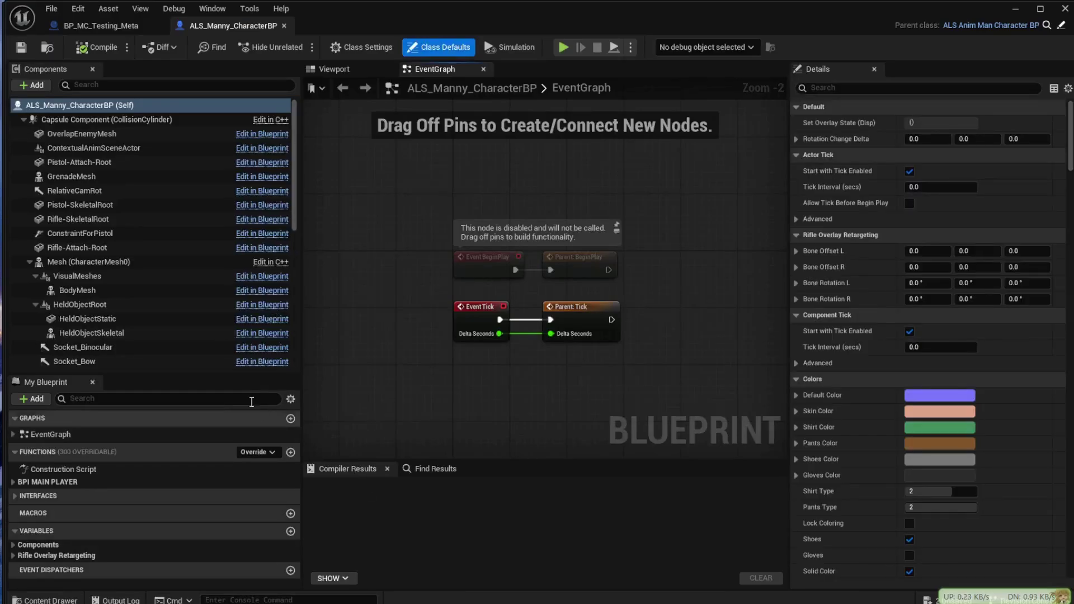
{"action": "left_click", "coordinate": [105, 27]}
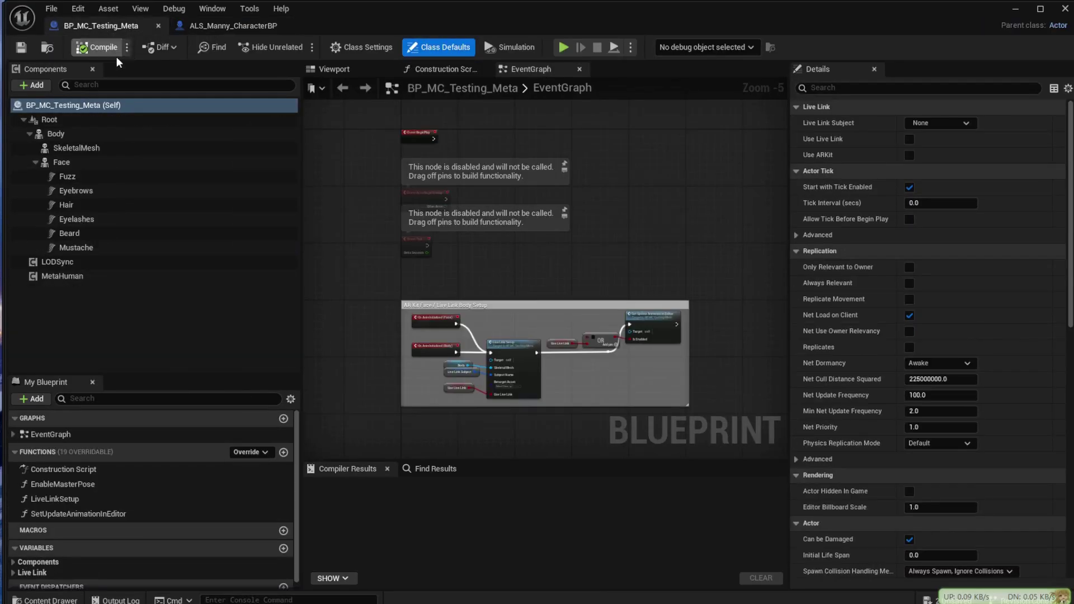
{"action": "left_click", "coordinate": [58, 134]}
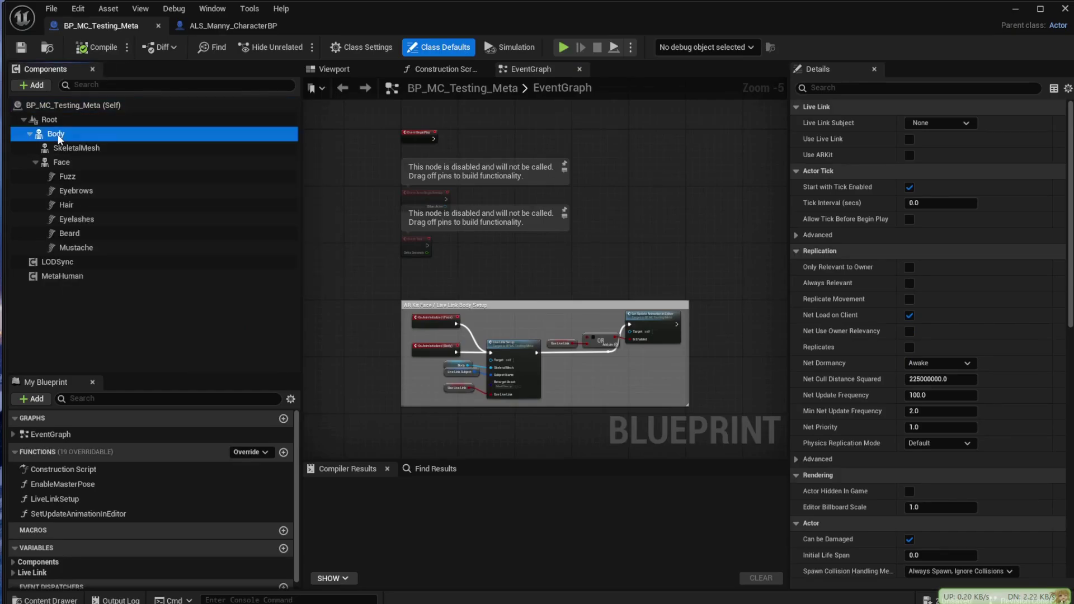
{"action": "right_click", "coordinate": [58, 133]}
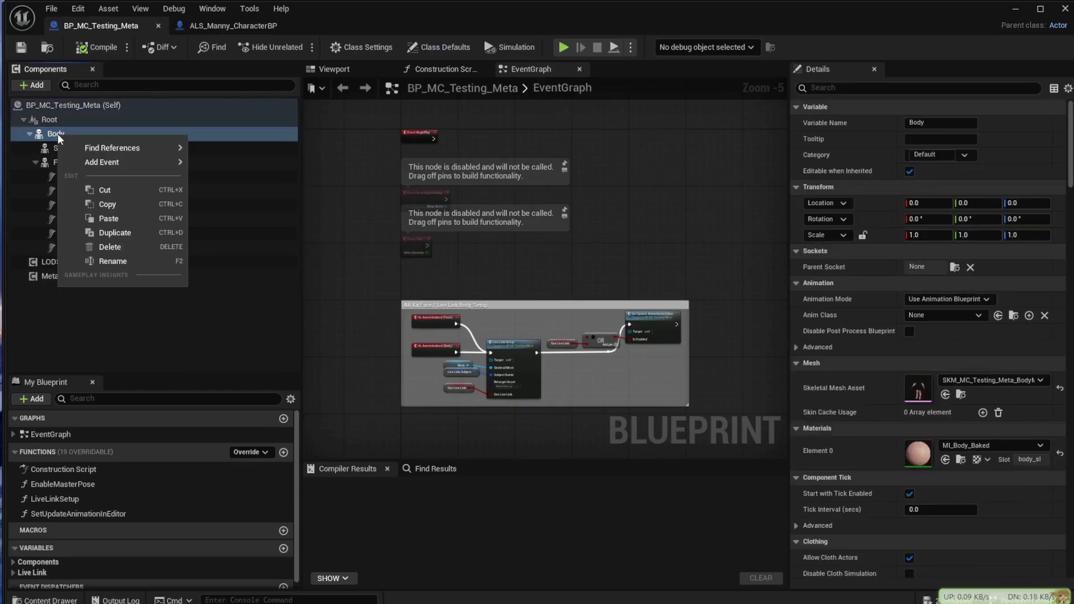
{"action": "left_click", "coordinate": [110, 203]}
{"action": "left_click", "coordinate": [223, 26]}
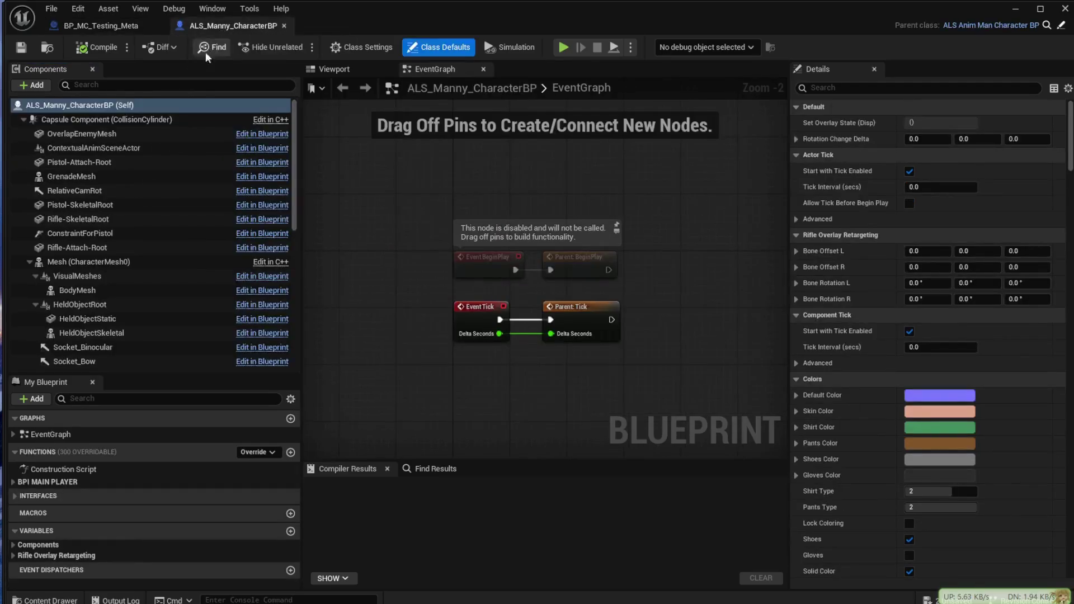
{"action": "scroll", "coordinate": [177, 342], "scroll_direction": "down", "scroll_amount": 3}
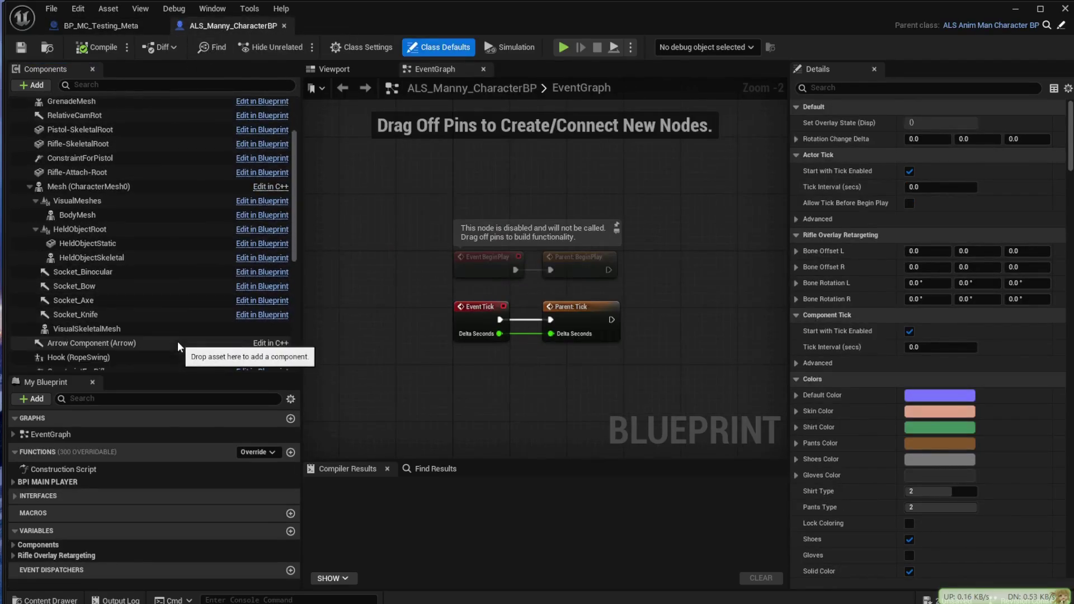
{"action": "right_click", "coordinate": [93, 329]}
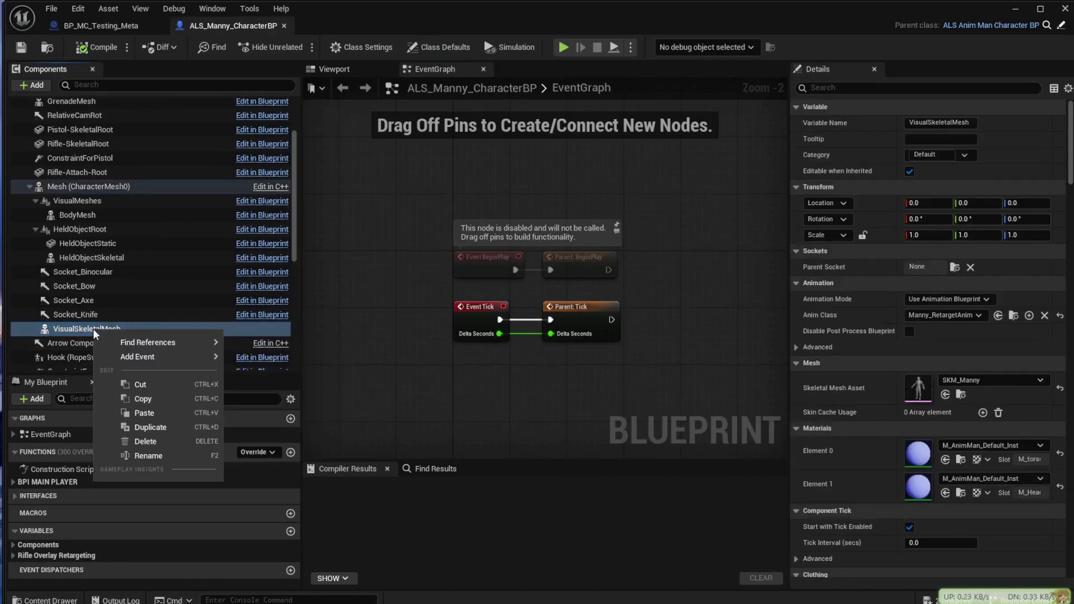
{"action": "left_click", "coordinate": [142, 414]}
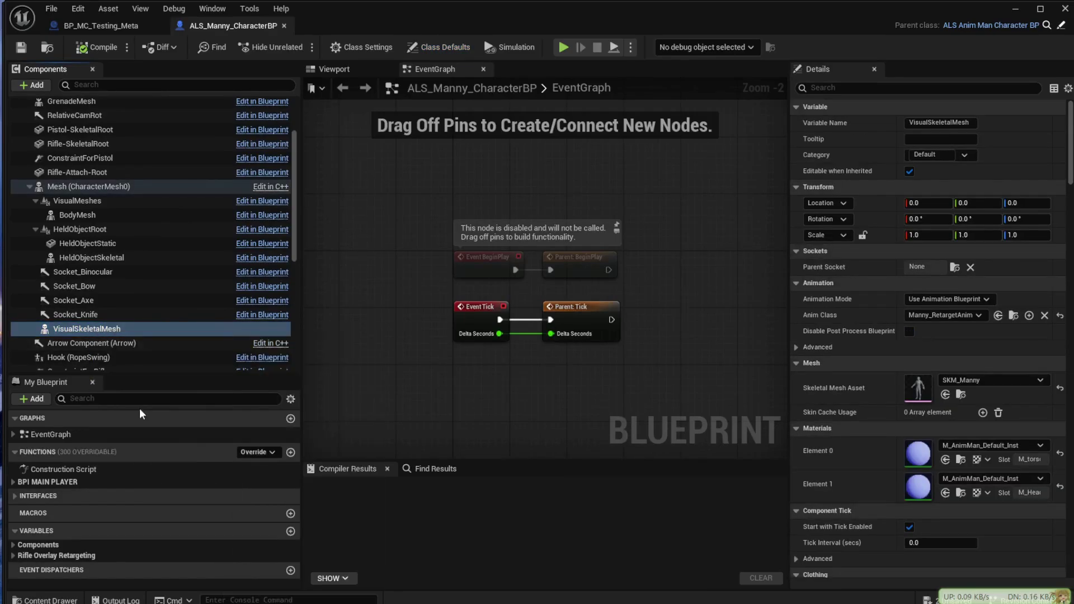
Step: Copy the Face component from BP_MC_Testing_Meta and paste it beside BodyMesh under VisualMeshes in ALS_Manny_CharacterBP
{"action": "left_click", "coordinate": [112, 26]}
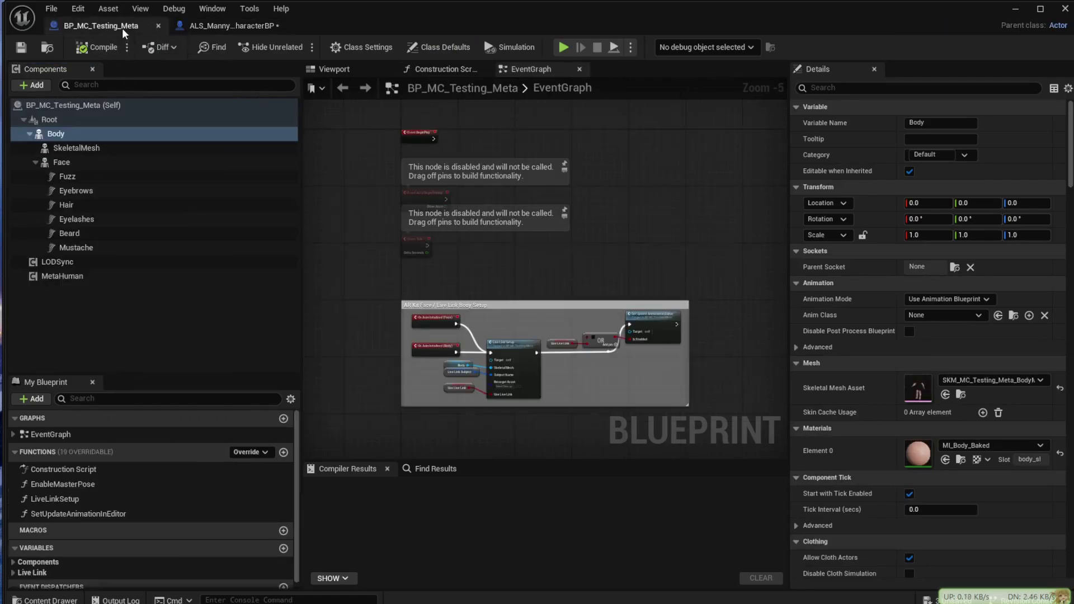
{"action": "left_click", "coordinate": [62, 163]}
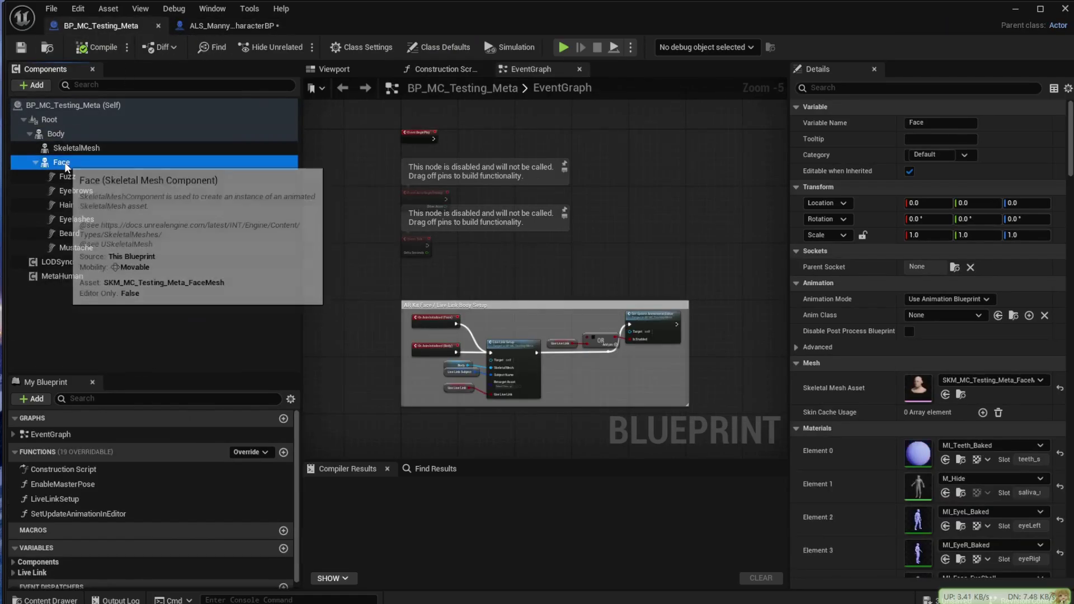
{"action": "right_click", "coordinate": [65, 165]}
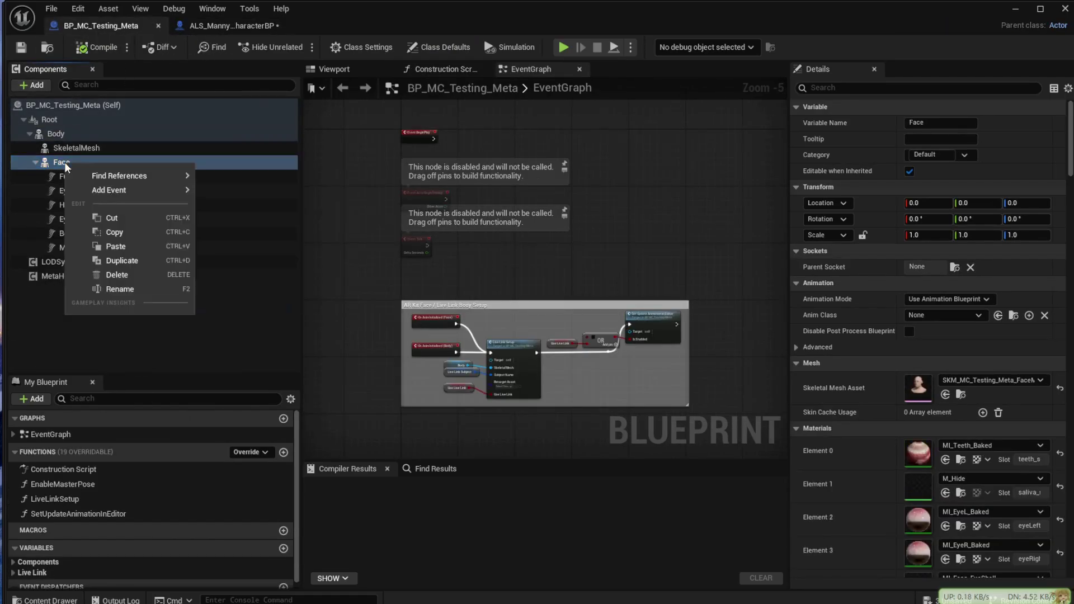
{"action": "left_click", "coordinate": [121, 237]}
{"action": "left_click", "coordinate": [213, 27]}
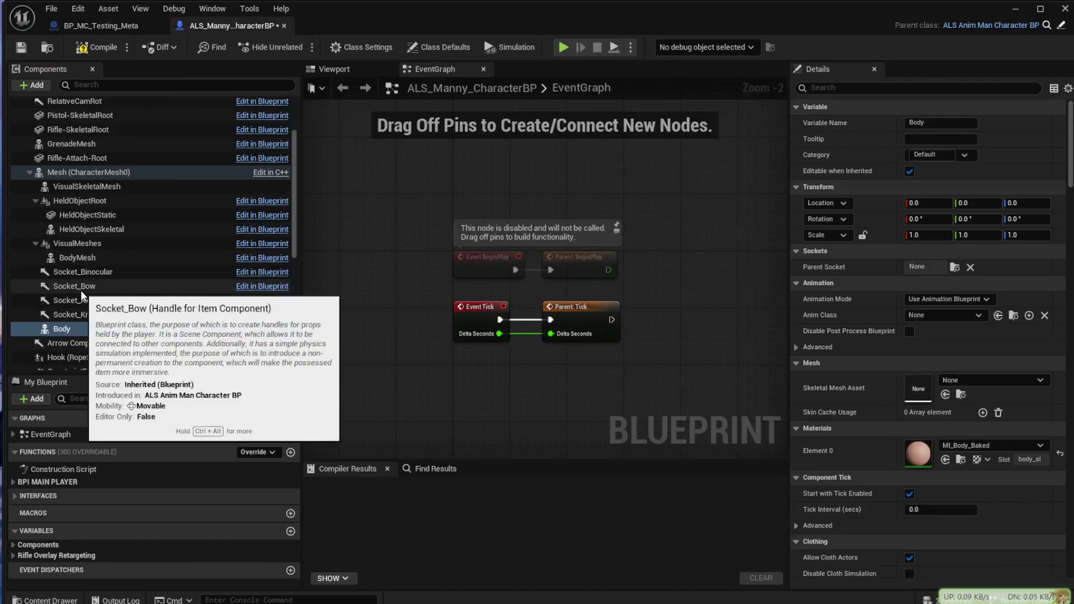
{"action": "right_click", "coordinate": [79, 256]}
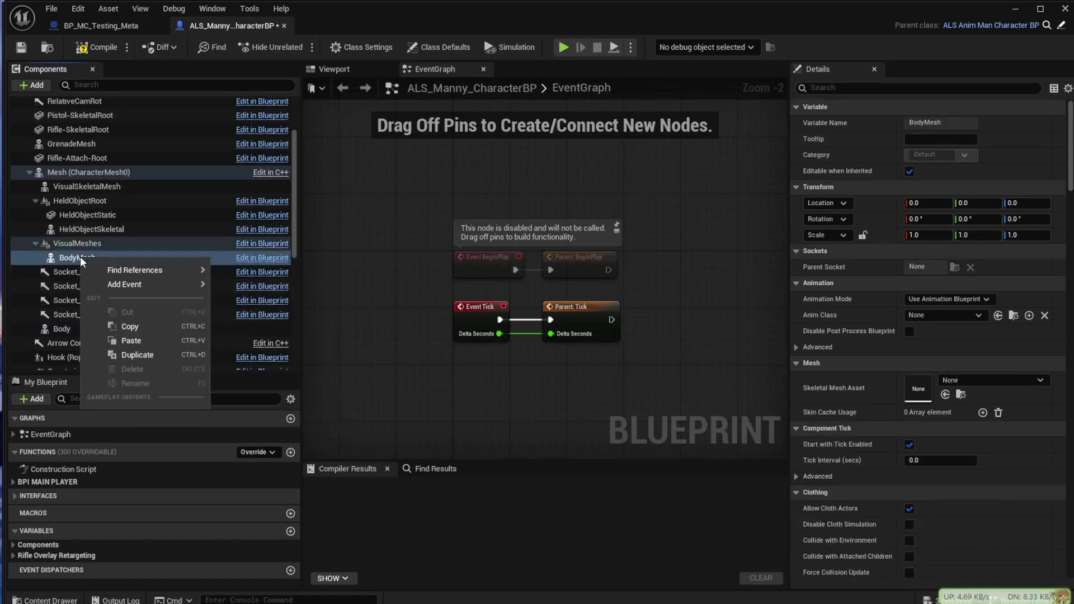
{"action": "left_click", "coordinate": [127, 340]}
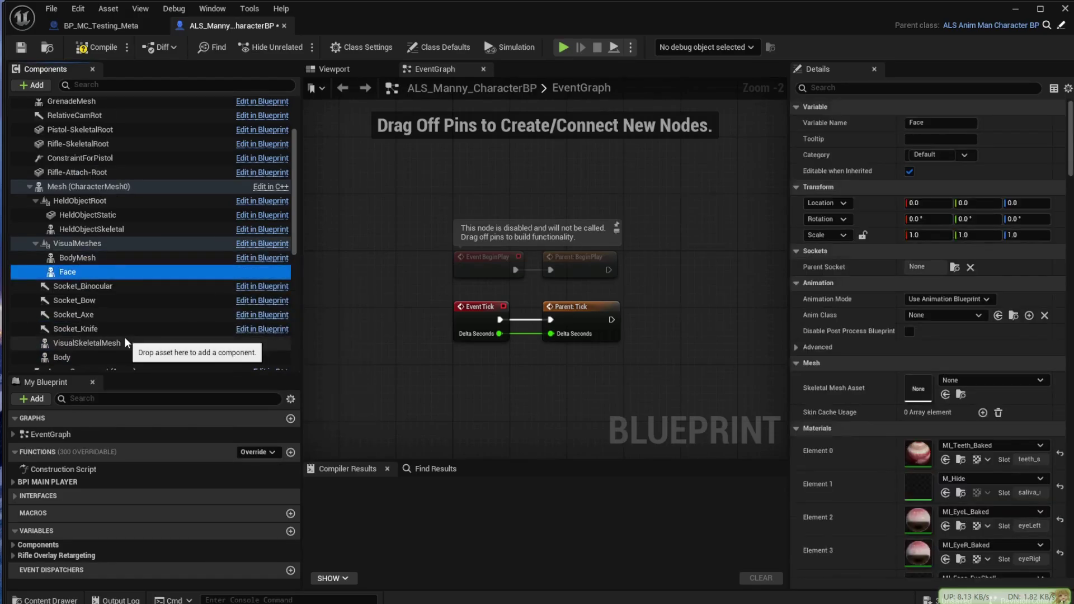
Step: Copy the groom components from Fuzz through Mustache in BP_MC_Testing_Meta into ALS_Manny_CharacterBP and attach them under Face
{"action": "left_click", "coordinate": [98, 24]}
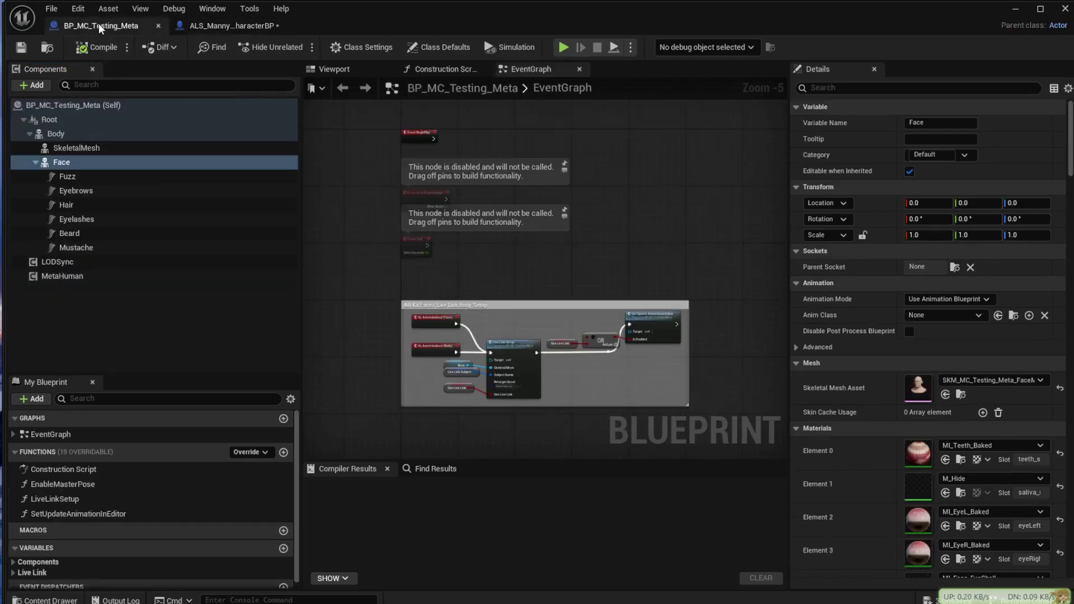
{"action": "left_click", "coordinate": [70, 179]}
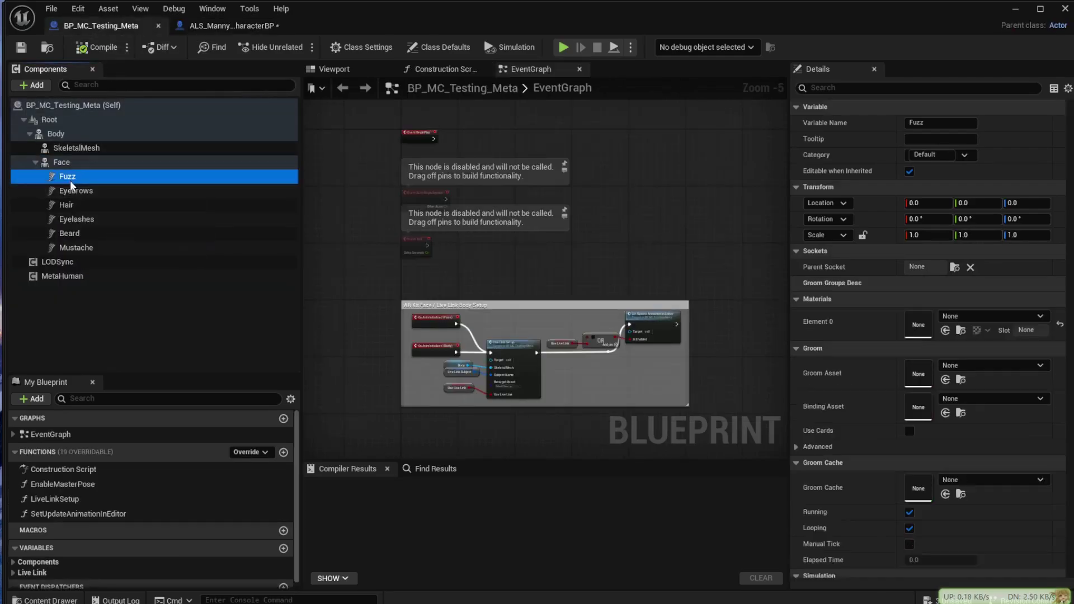
{"action": "left_click", "coordinate": [75, 251], "text": "shift"}
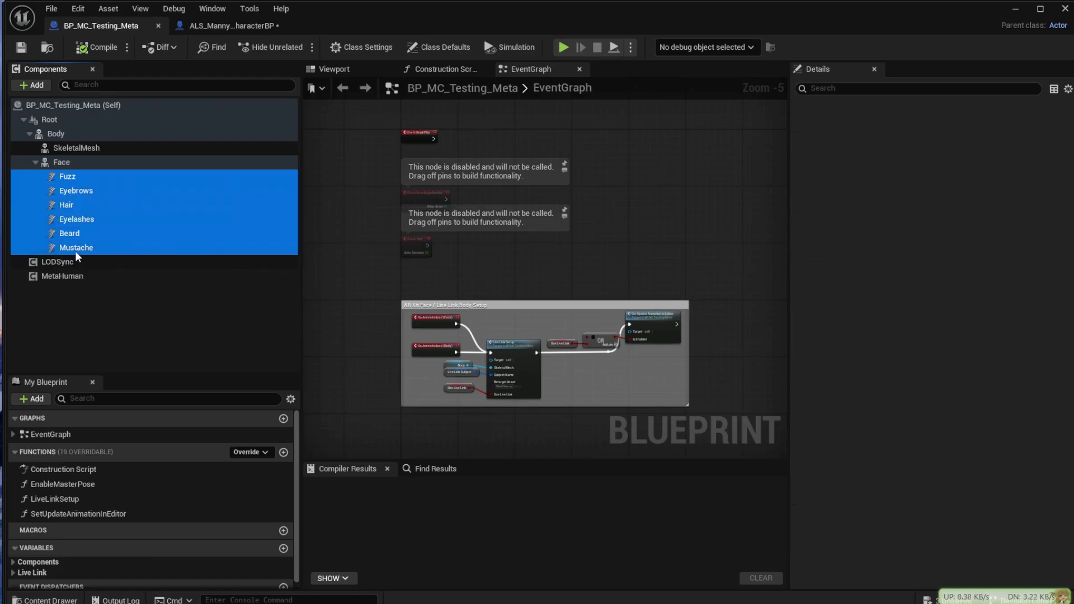
{"action": "right_click", "coordinate": [81, 242]}
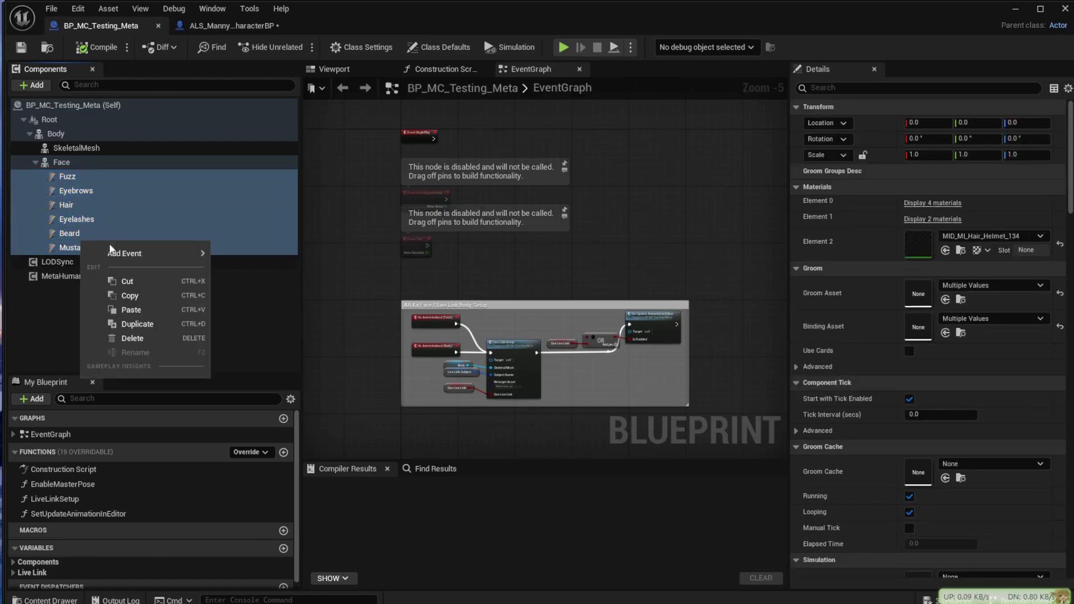
{"action": "left_click", "coordinate": [128, 296]}
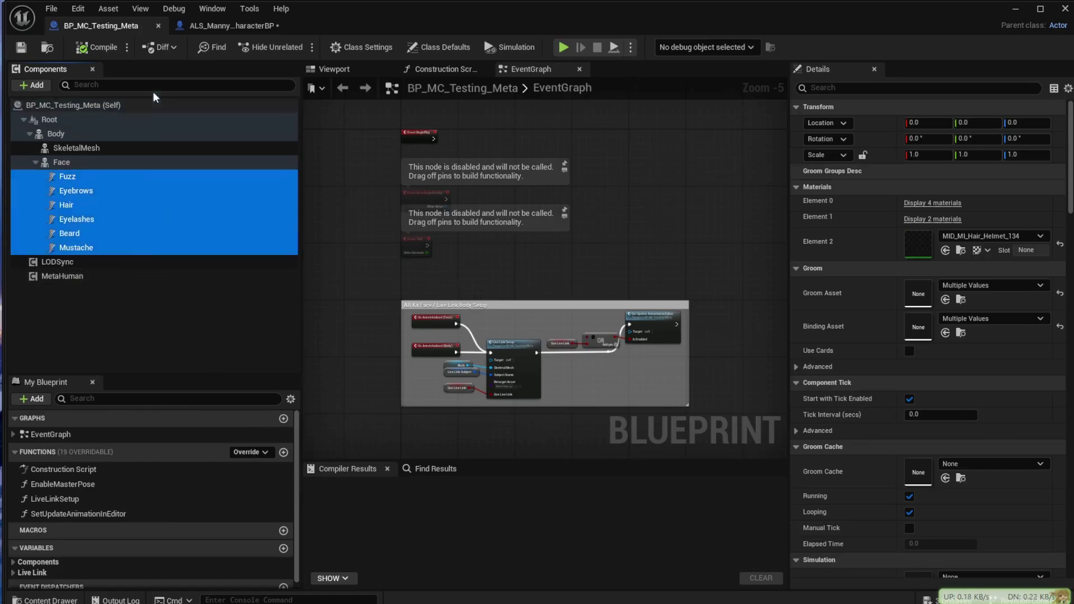
{"action": "left_click", "coordinate": [203, 27]}
{"action": "left_click", "coordinate": [70, 272]}
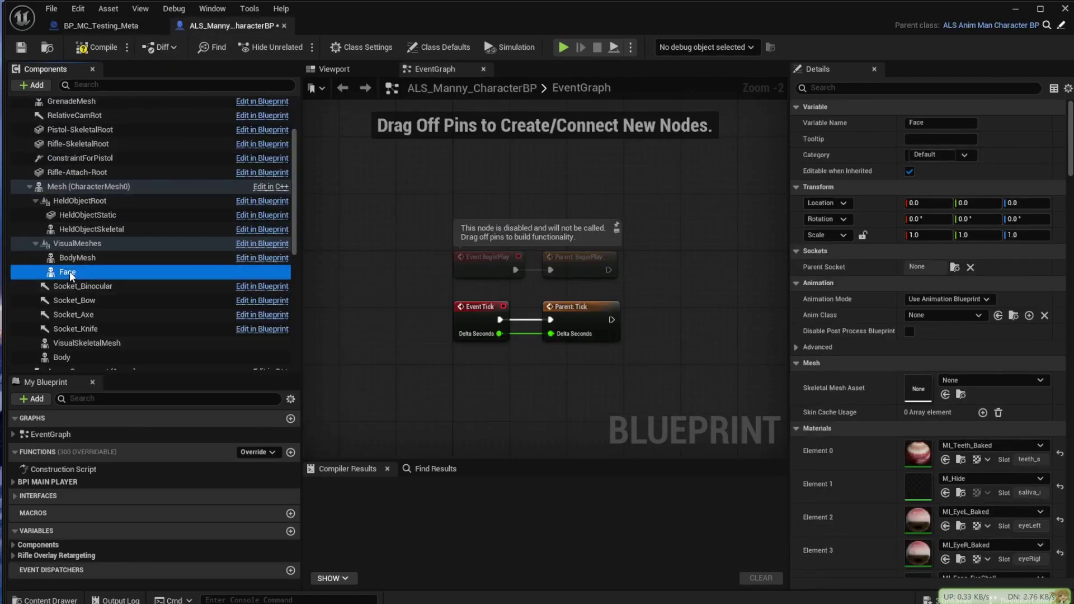
{"action": "right_click", "coordinate": [70, 271]}
{"action": "mouse_move", "coordinate": [99, 300]}
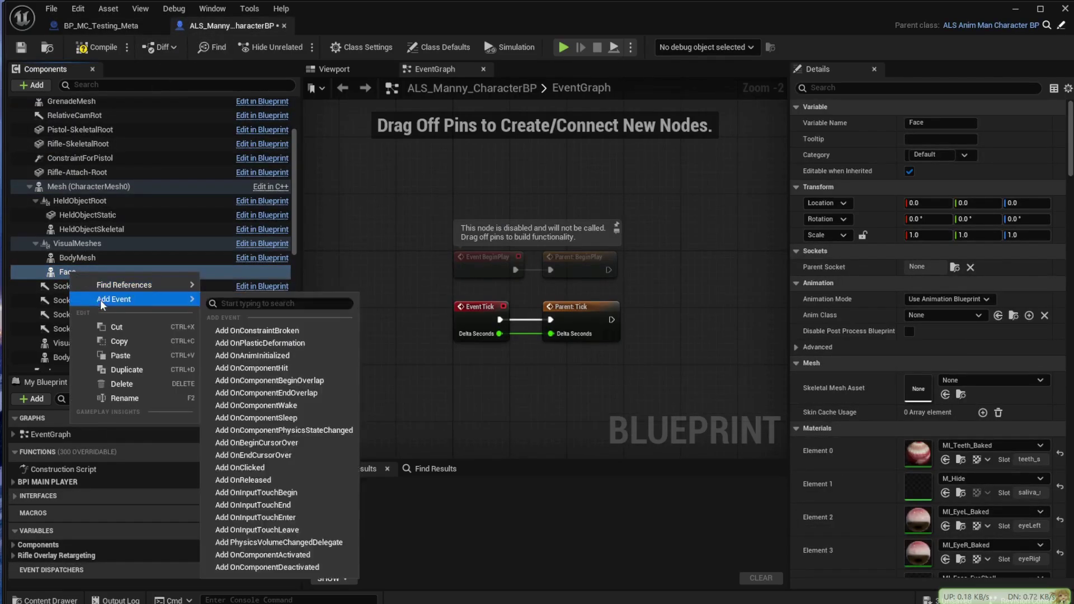
{"action": "left_click", "coordinate": [121, 355]}
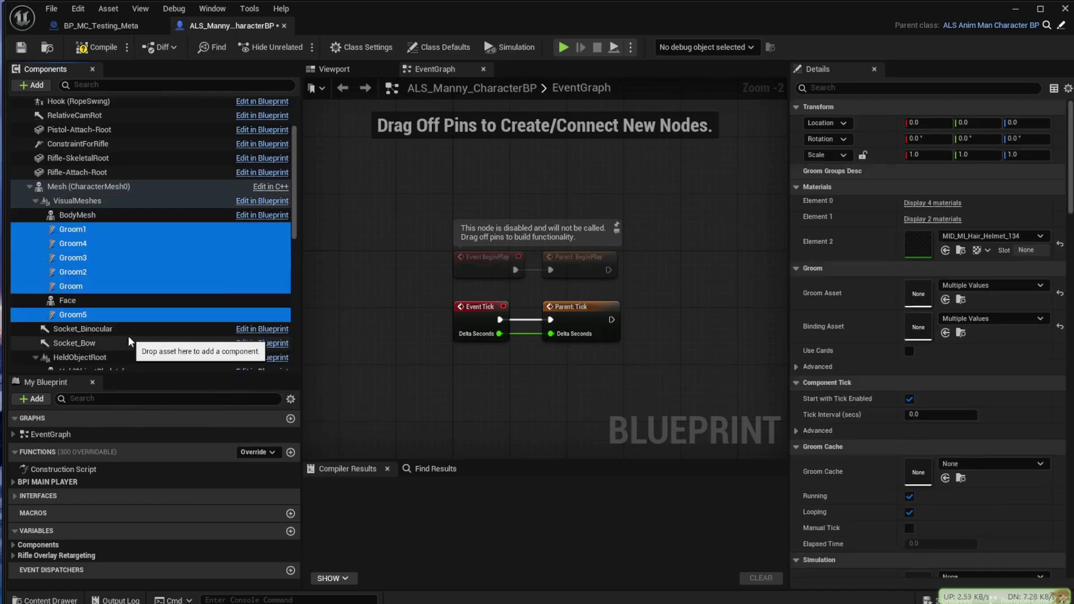
{"action": "left_click_drag", "start_coordinate": [75, 317], "coordinate": [72, 301]}
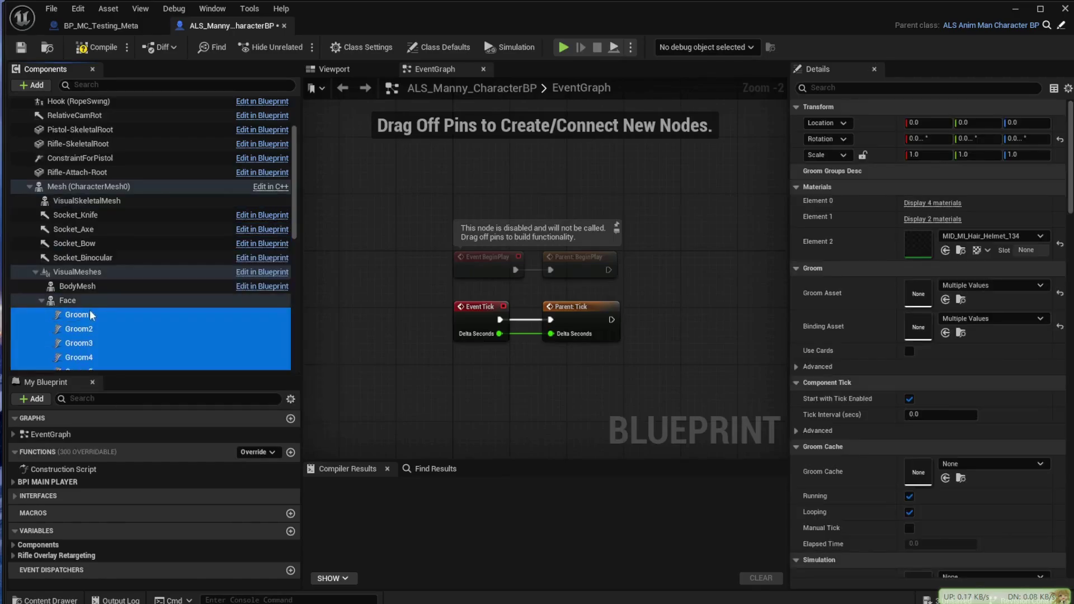
{"action": "scroll", "coordinate": [92, 302], "scroll_direction": "down", "scroll_amount": 3}
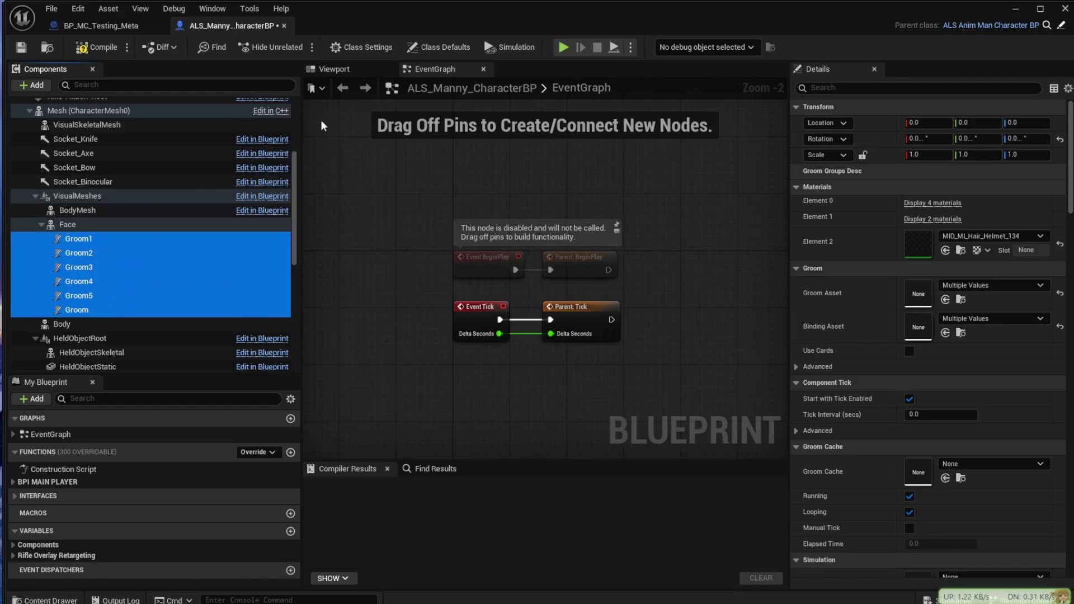
Step: Set the Skeletal Mesh Asset of the VisualSkeletalMesh component to MC_Testing_Meta_Outfits
{"action": "left_click", "coordinate": [350, 67]}
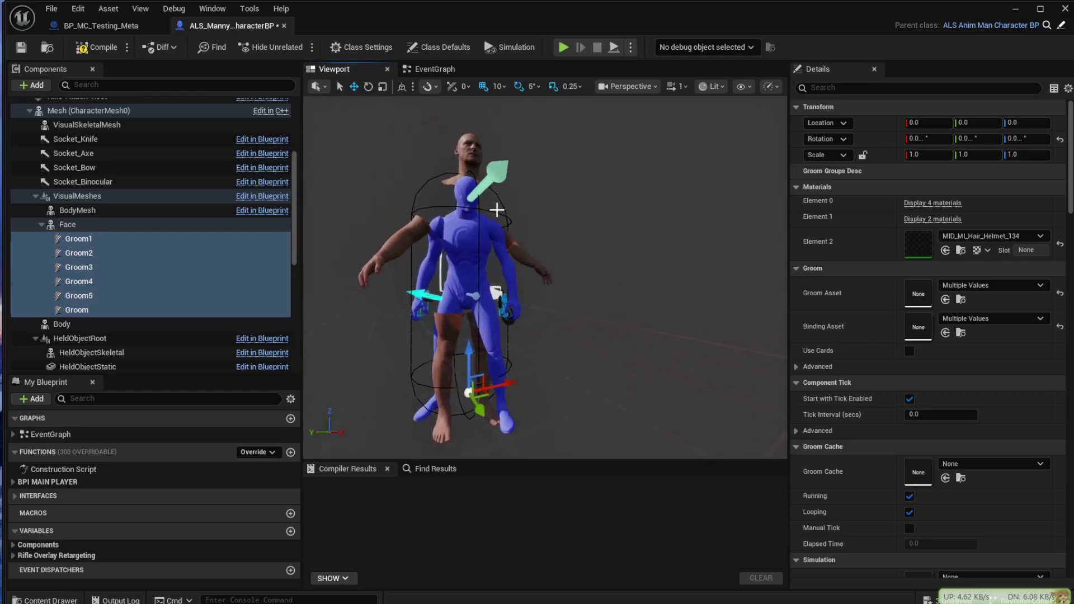
{"action": "left_click", "coordinate": [80, 126]}
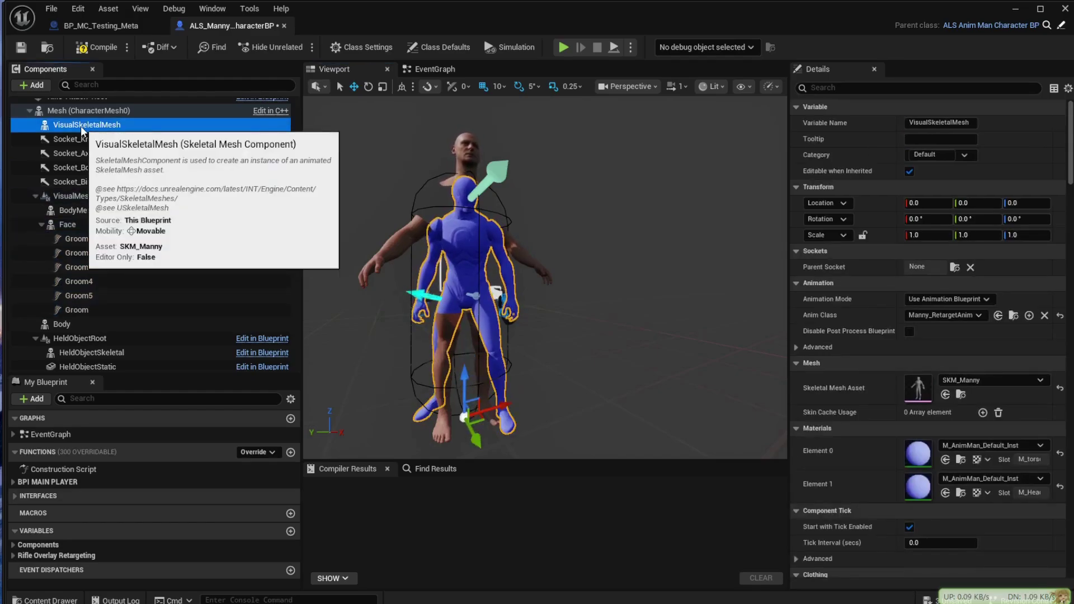
{"action": "left_click", "coordinate": [954, 381]}
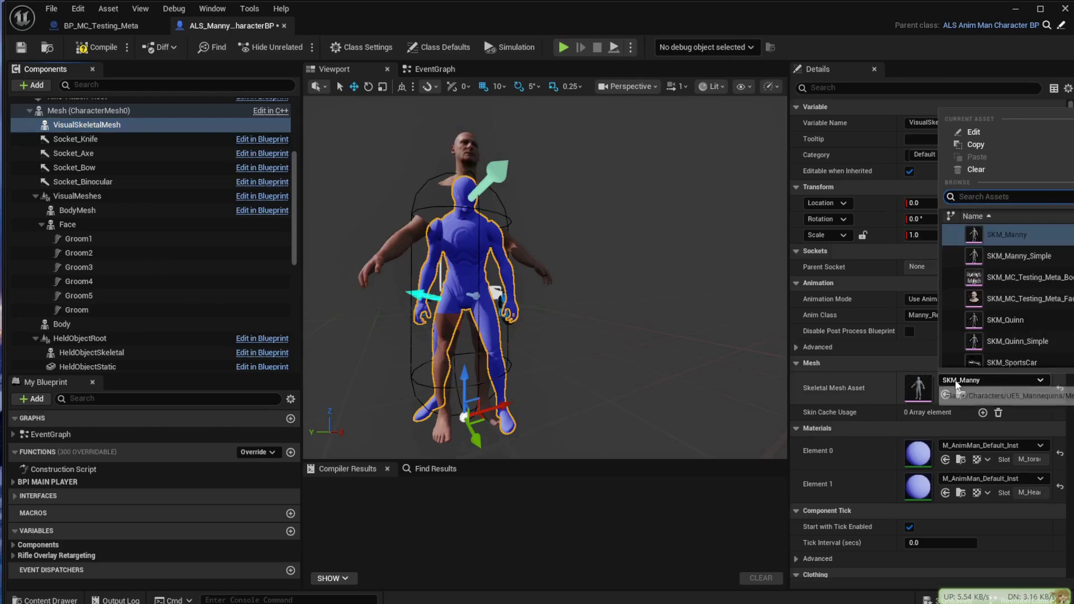
{"action": "type", "text": "outfi"}
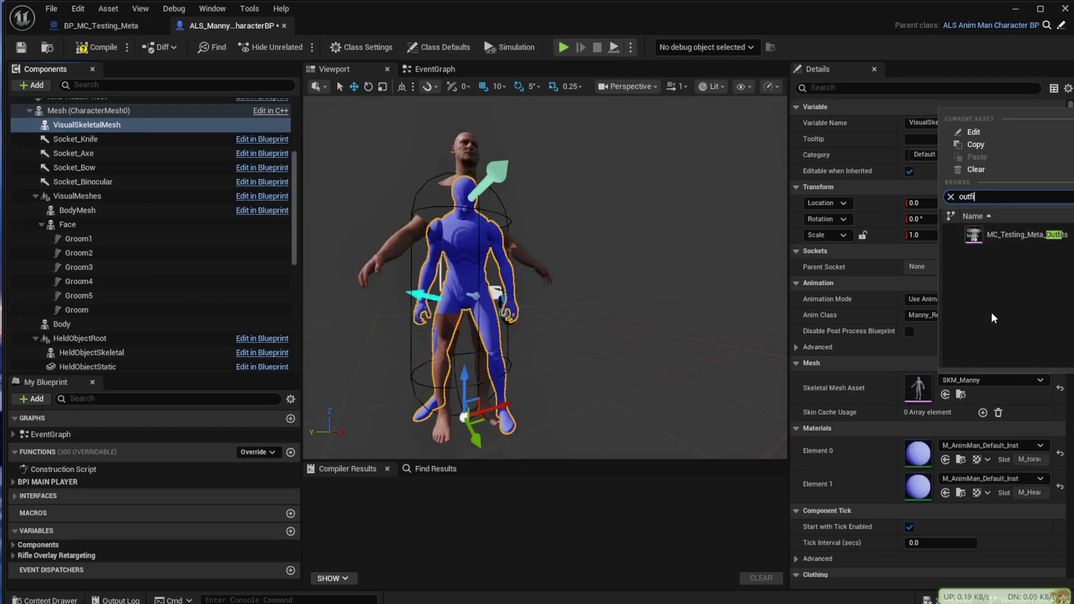
{"action": "left_click", "coordinate": [990, 232]}
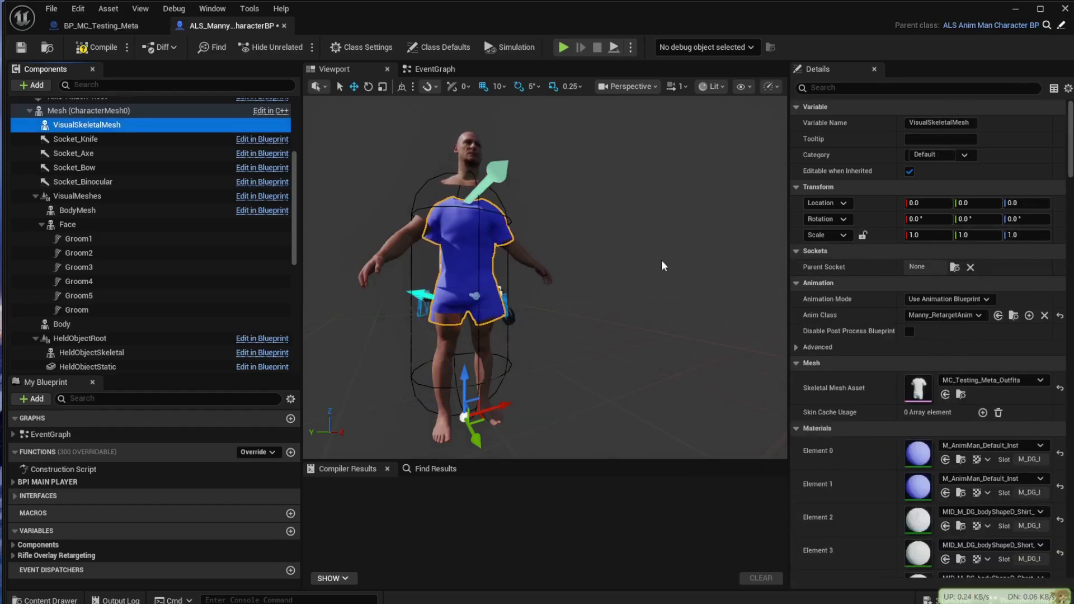
Step: In the Construction Script, add a Set Leader Pose Component (VisualSkeletalMesh) node connected after the Parent: Construction Script node
{"action": "left_click", "coordinate": [72, 211]}
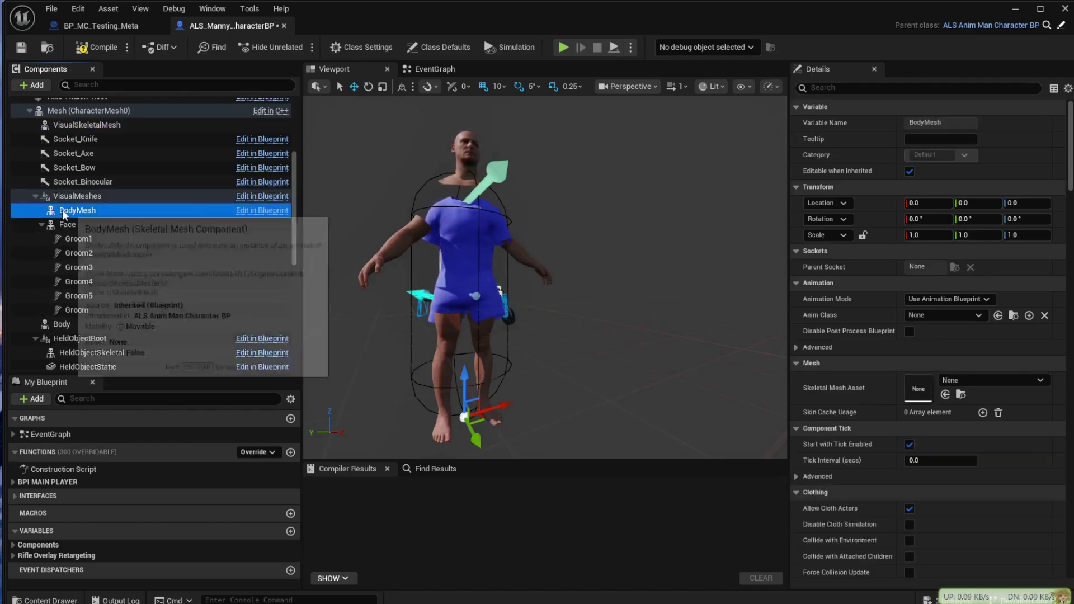
{"action": "double_click", "coordinate": [89, 469]}
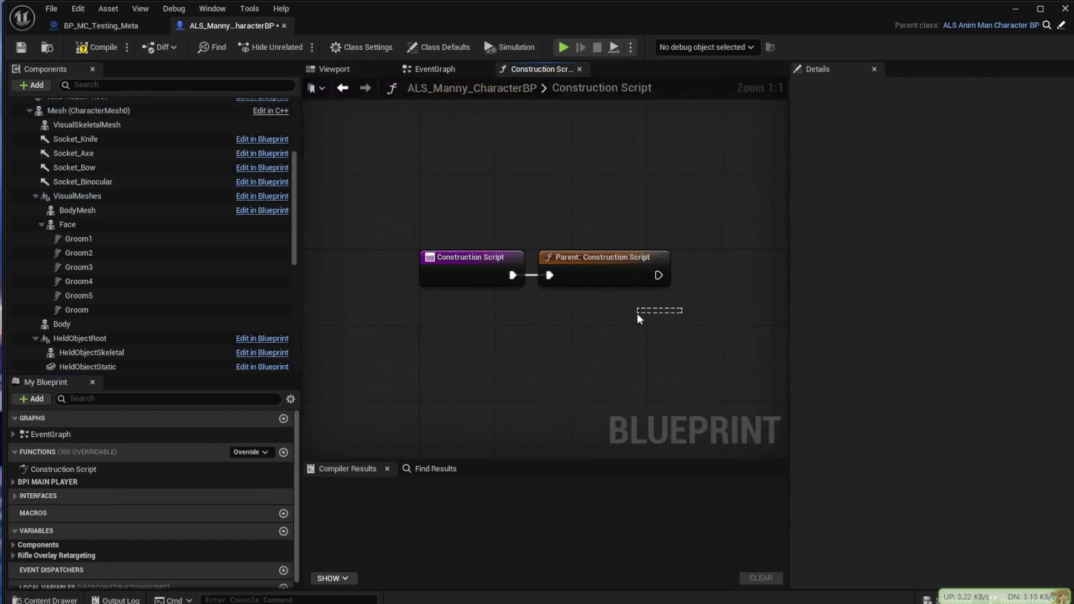
{"action": "right_click_drag", "start_coordinate": [643, 311], "coordinate": [466, 315]}
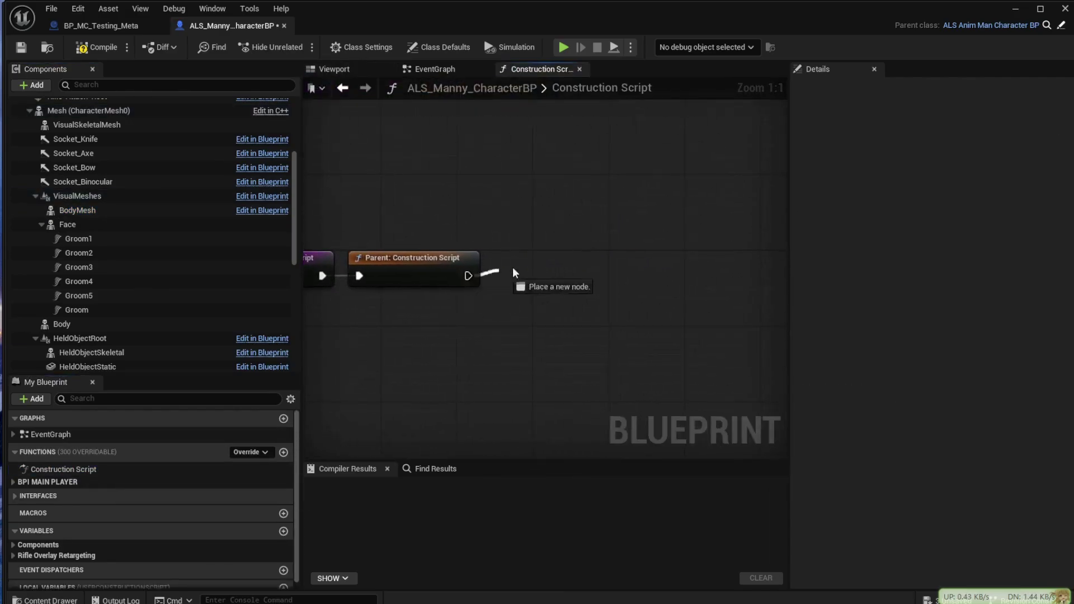
{"action": "left_click_drag", "start_coordinate": [535, 259], "coordinate": [535, 259]}
{"action": "type", "text": "set"}
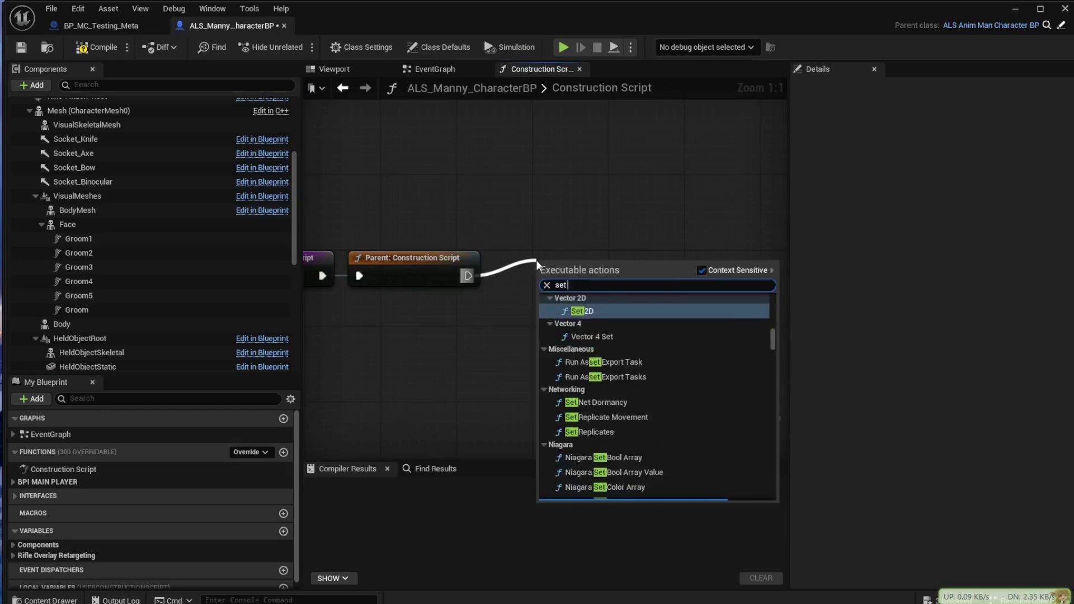
{"action": "type", "text": " leader"}
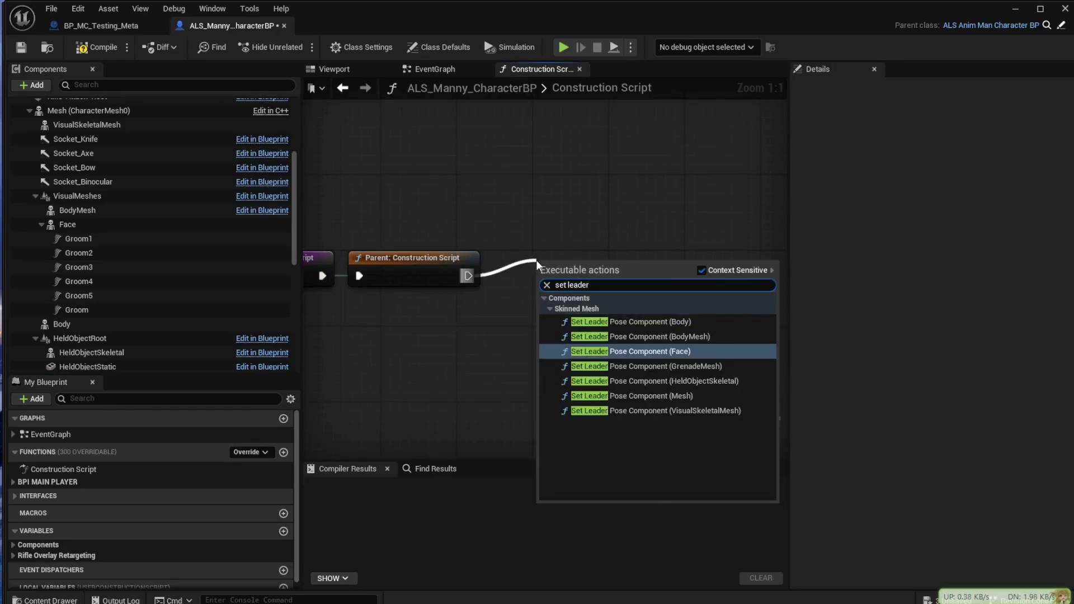
{"action": "left_click", "coordinate": [683, 411]}
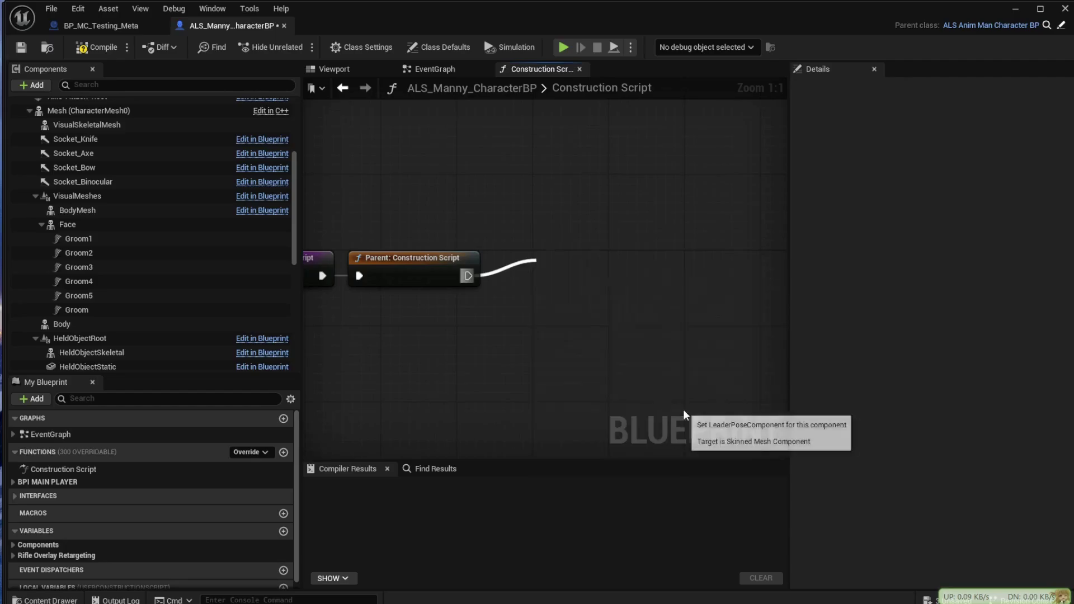
Step: Place the Set Leader Pose Component node beside Parent: Construction Script and delete the Visual Skeletal Mesh reference wired to its Target
{"action": "left_click_drag", "start_coordinate": [619, 278], "coordinate": [627, 243]}
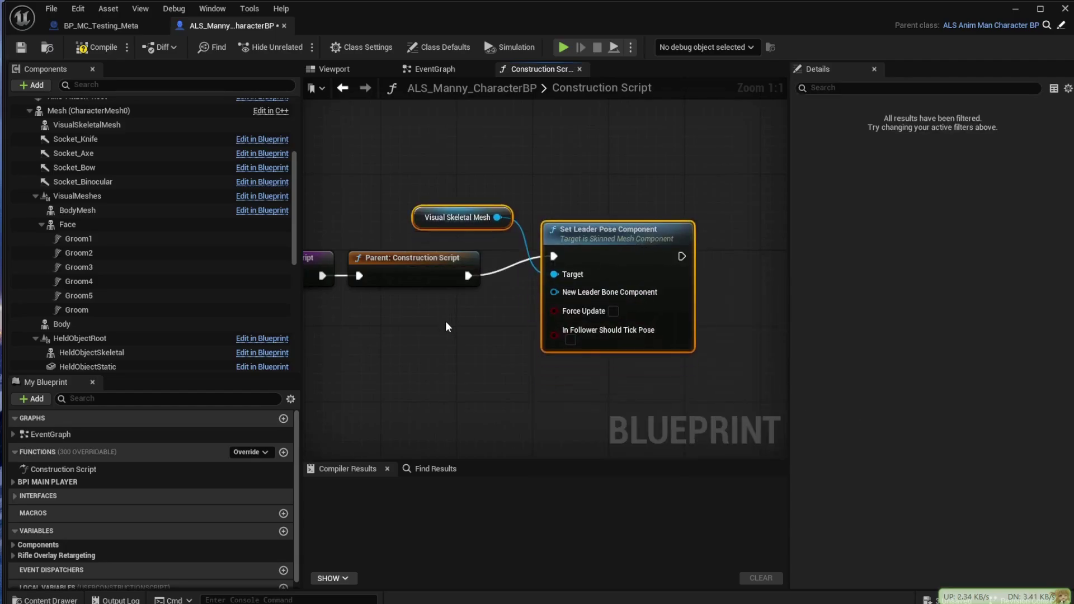
{"action": "left_click", "coordinate": [443, 249]}
{"action": "left_click", "coordinate": [439, 210]}
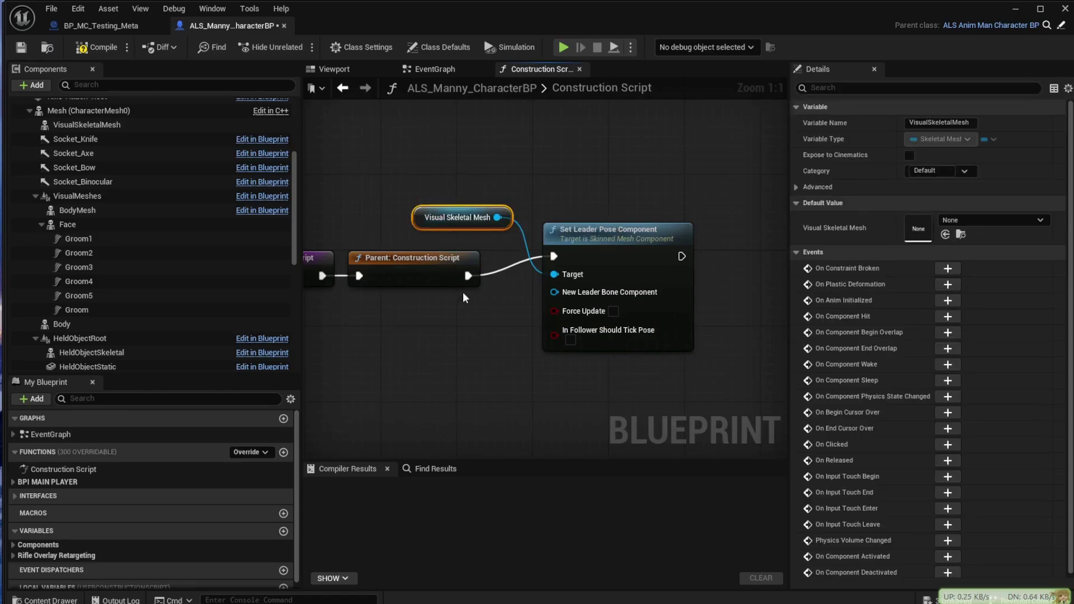
{"action": "key", "text": "Delete"}
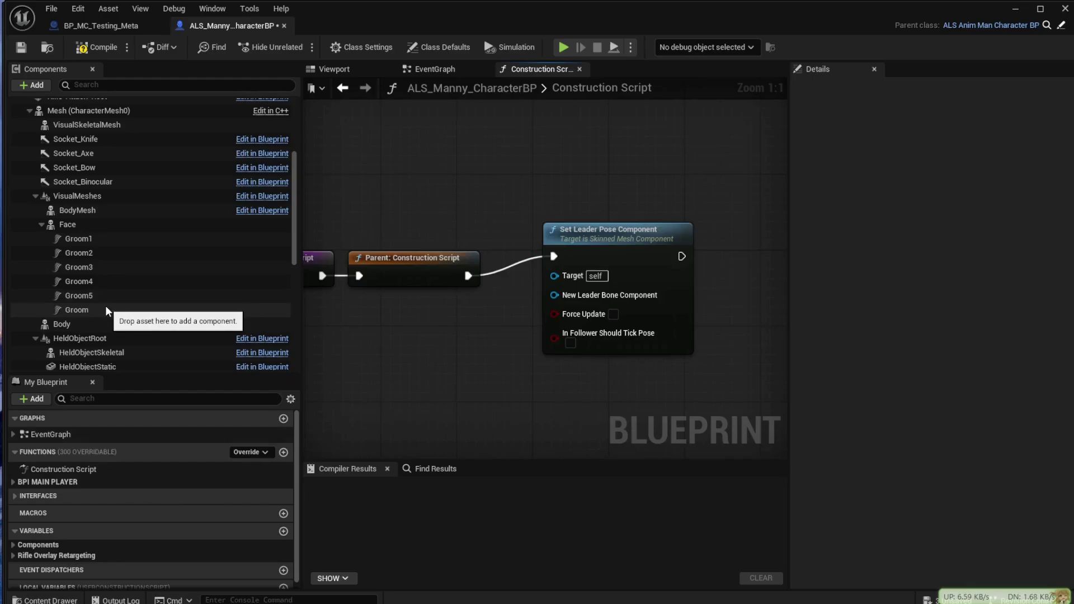
Step: Add a VisualSkeletalMesh reference to the Construction Script and connect it to the New Leader Bone Component input
{"action": "scroll", "coordinate": [122, 312], "scroll_direction": "up", "scroll_amount": 1}
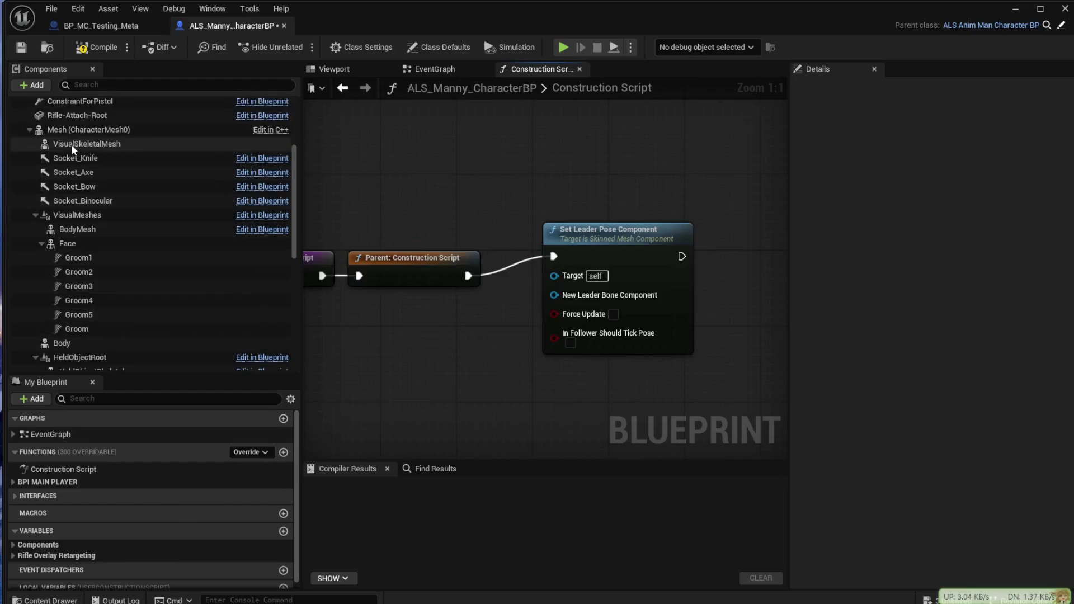
{"action": "left_click_drag", "start_coordinate": [71, 145], "coordinate": [360, 300]}
{"action": "left_click_drag", "start_coordinate": [430, 337], "coordinate": [429, 335]}
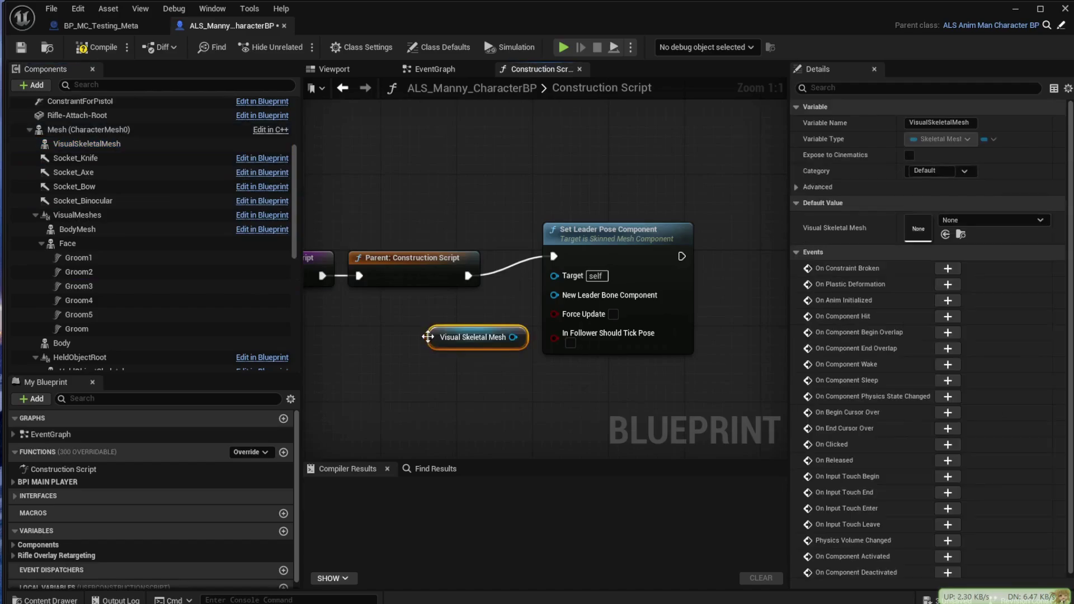
{"action": "left_click_drag", "start_coordinate": [513, 337], "coordinate": [555, 295]}
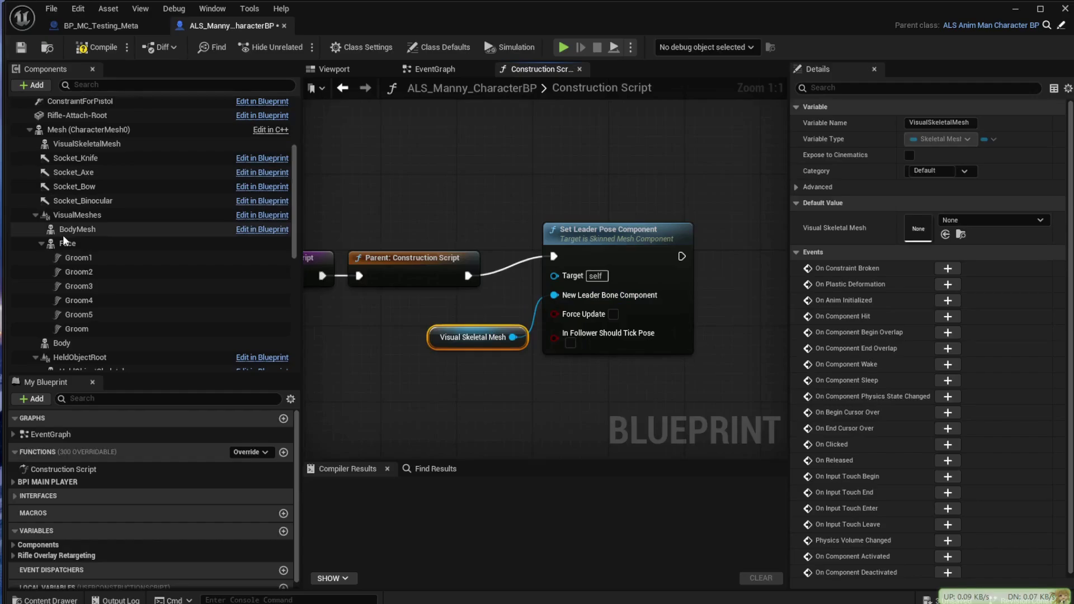
Step: Add Face and Body references, connect both to the Target of Set Leader Pose Component, and compile and save the blueprint
{"action": "left_click_drag", "start_coordinate": [67, 243], "coordinate": [409, 194]}
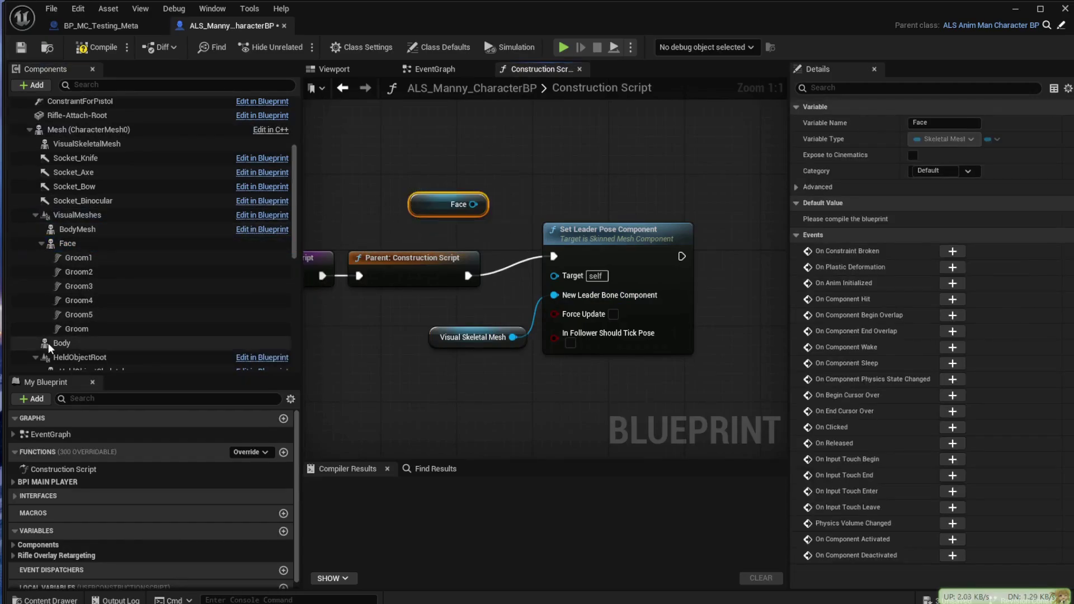
{"action": "left_click_drag", "start_coordinate": [61, 343], "coordinate": [550, 272]}
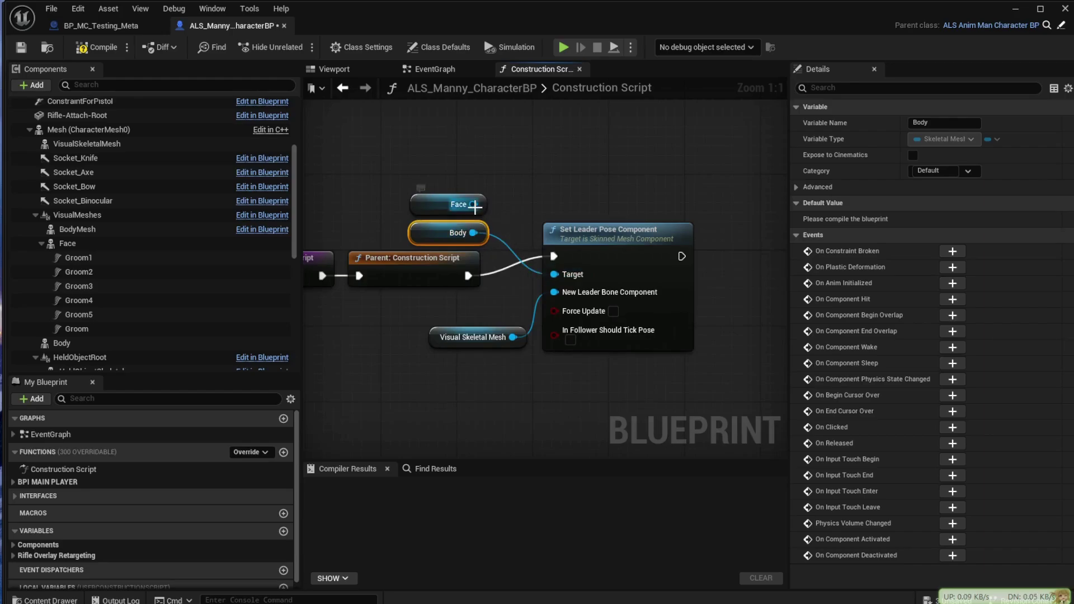
{"action": "left_click_drag", "start_coordinate": [475, 207], "coordinate": [556, 275]}
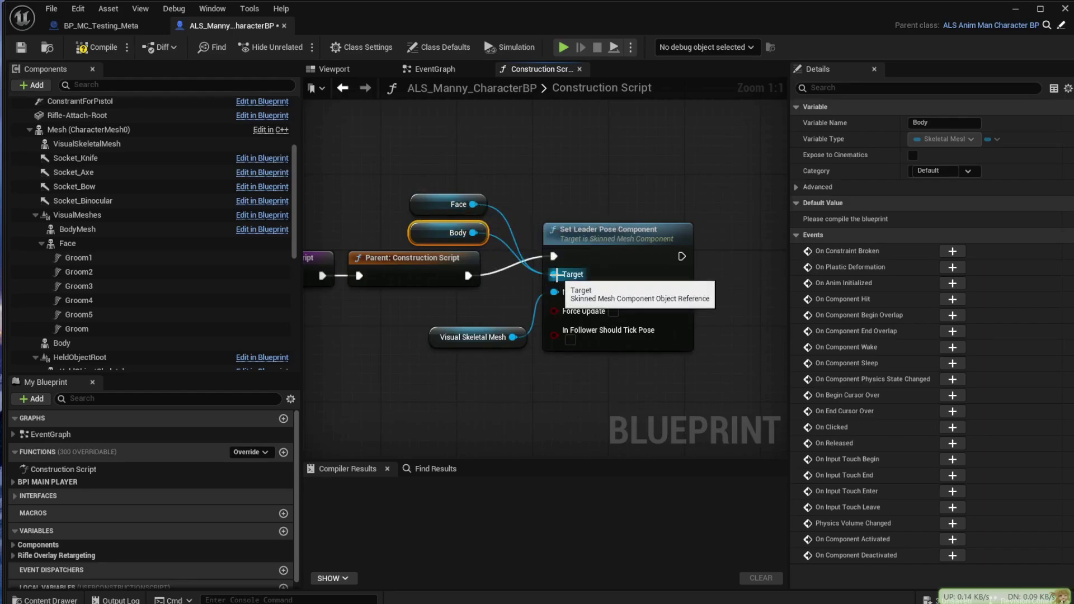
{"action": "left_click", "coordinate": [99, 51]}
{"action": "left_click", "coordinate": [21, 49]}
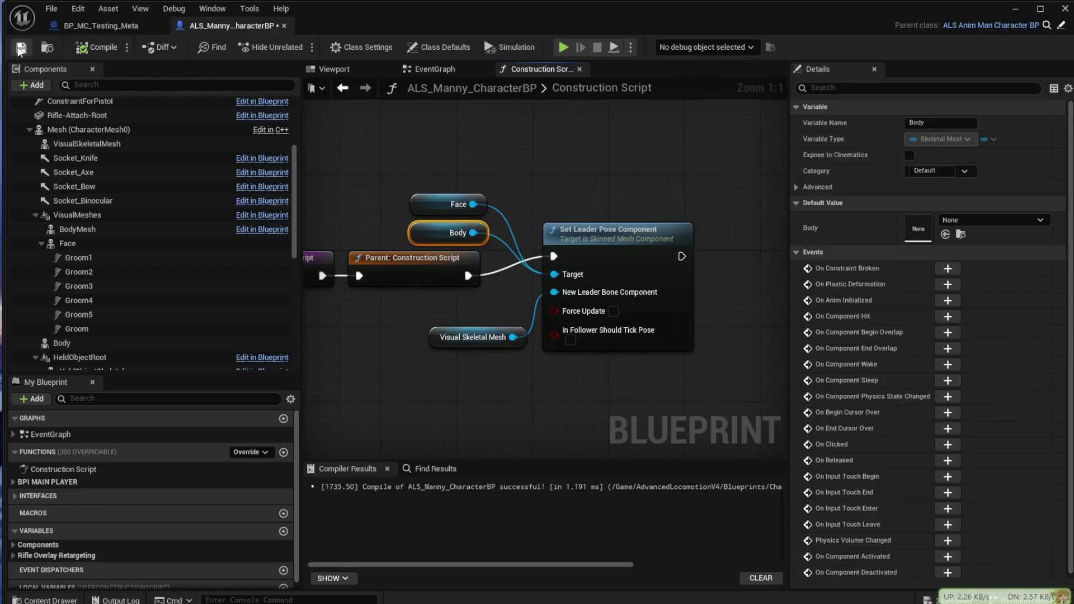
Step: Reset material Elements 0 and 1 of the VisualSkeletalMesh component to the outfit's default materials and save all files
{"action": "left_click", "coordinate": [350, 70]}
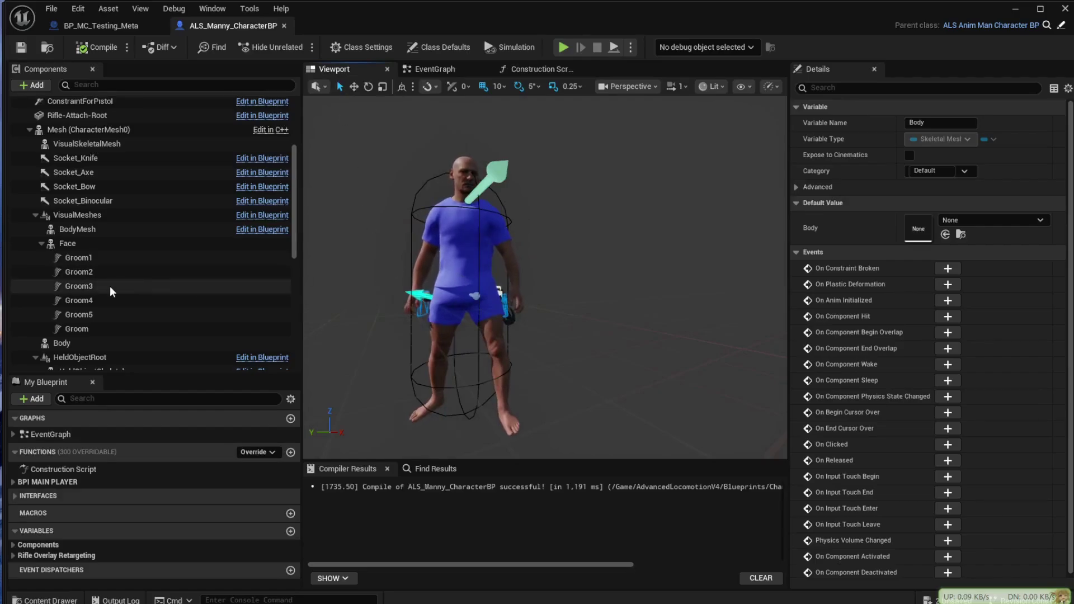
{"action": "left_click", "coordinate": [64, 346]}
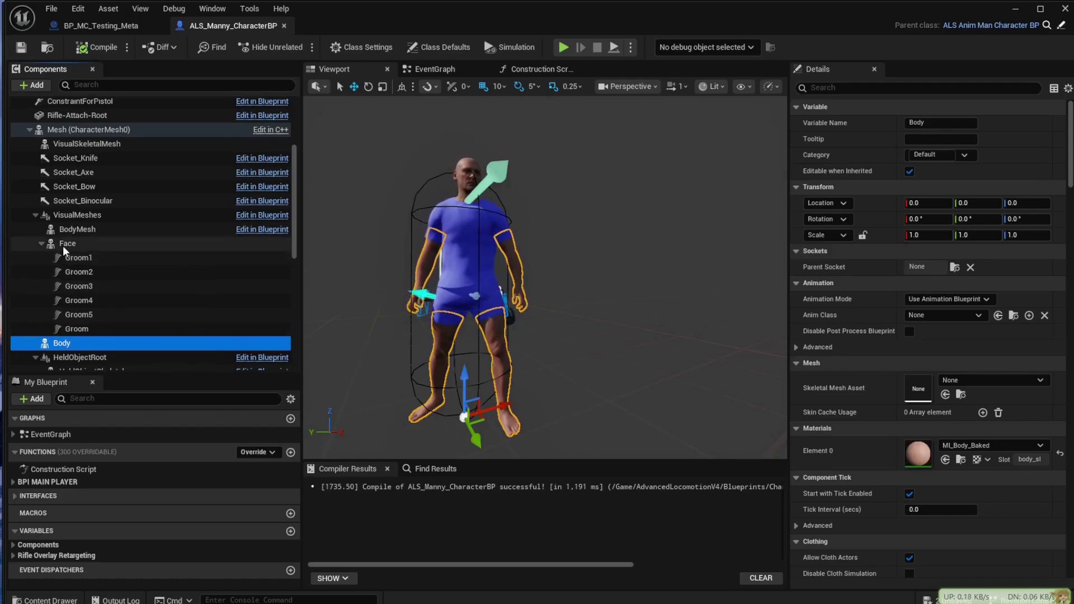
{"action": "left_click", "coordinate": [90, 144]}
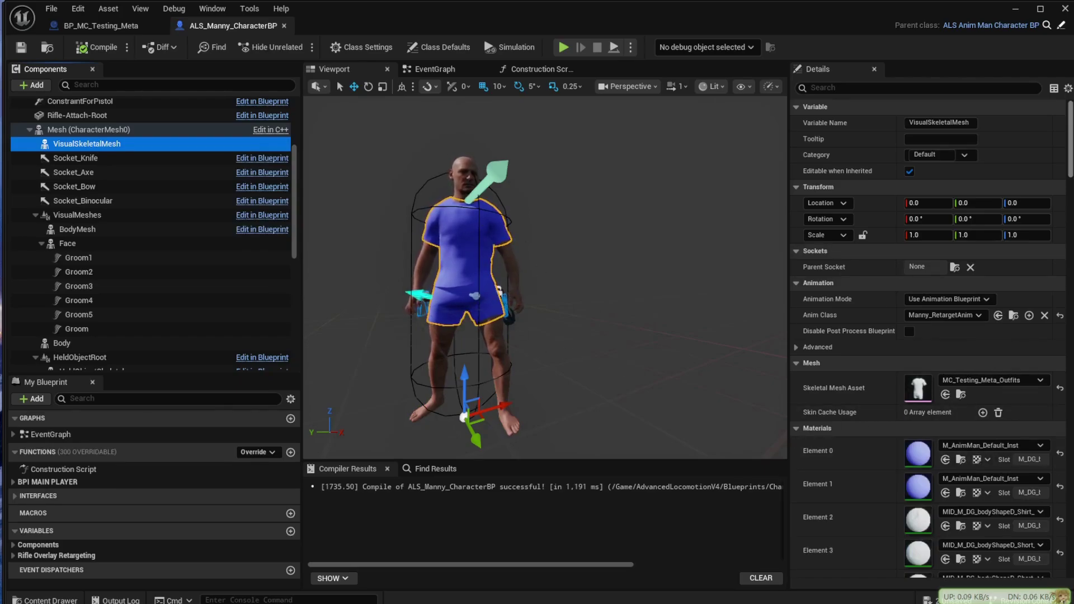
{"action": "left_click", "coordinate": [1062, 455]}
{"action": "left_click", "coordinate": [1061, 454]}
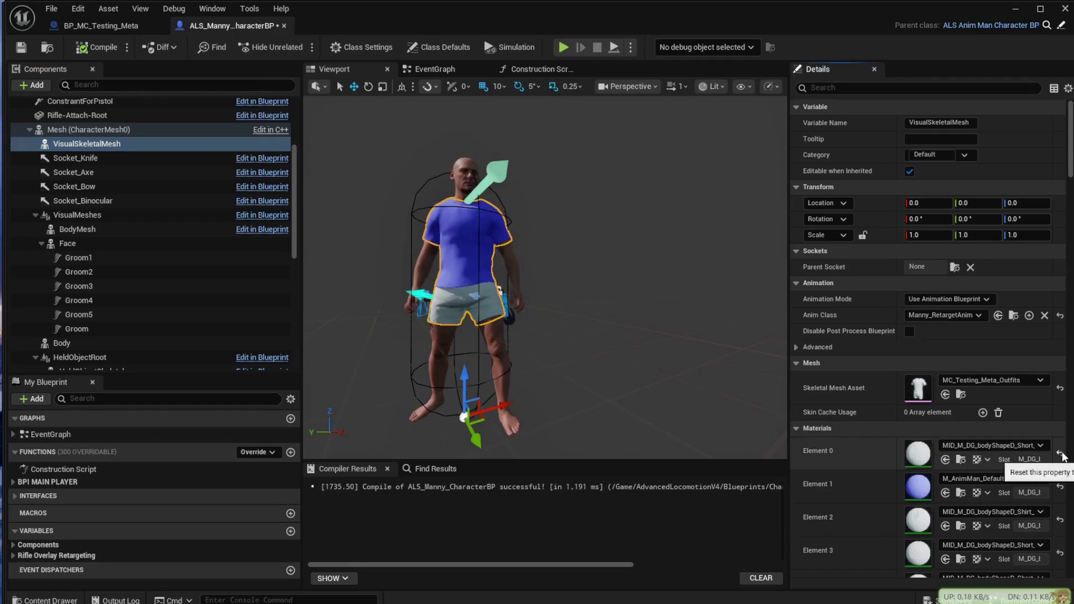
{"action": "left_click", "coordinate": [1060, 487]}
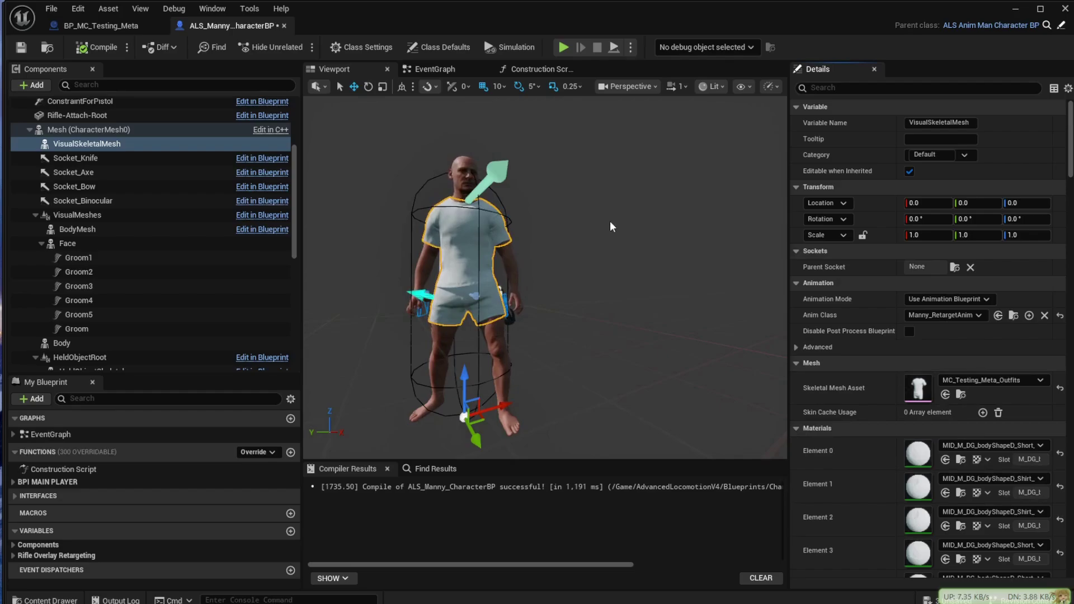
{"action": "left_click", "coordinate": [51, 8]}
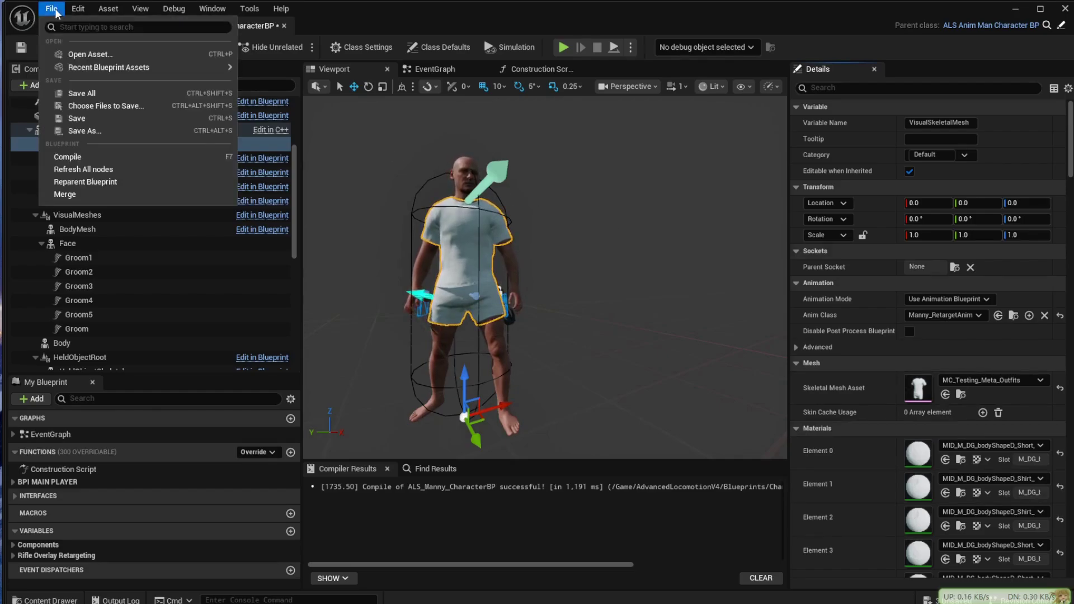
{"action": "left_click", "coordinate": [80, 93]}
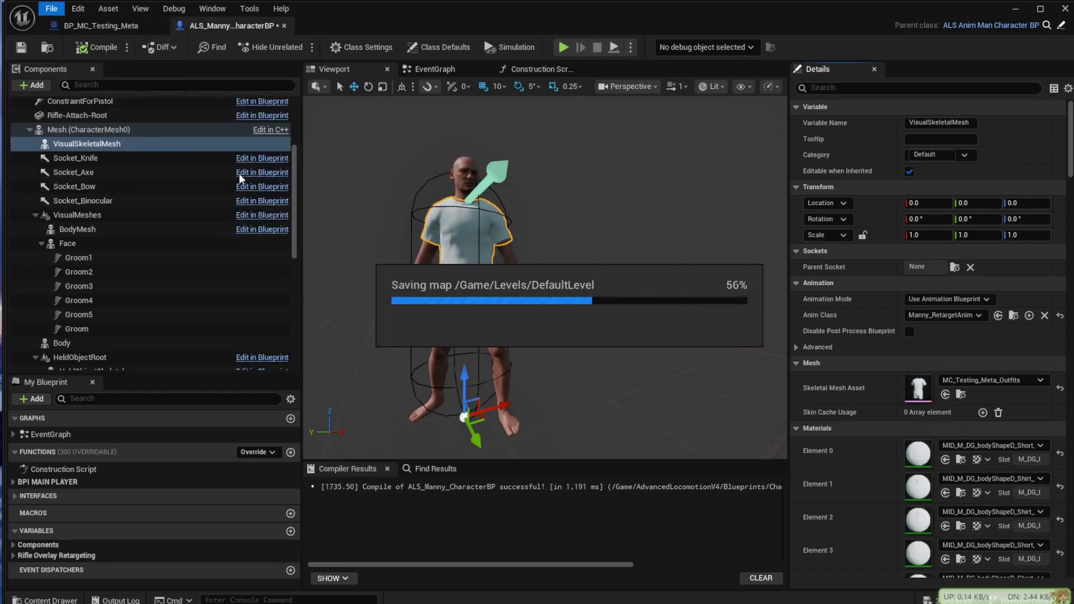
Step: Play-test DefaultLevel from the main editor window, walk the character forward, and end the play session
{"action": "left_click", "coordinate": [1016, 10]}
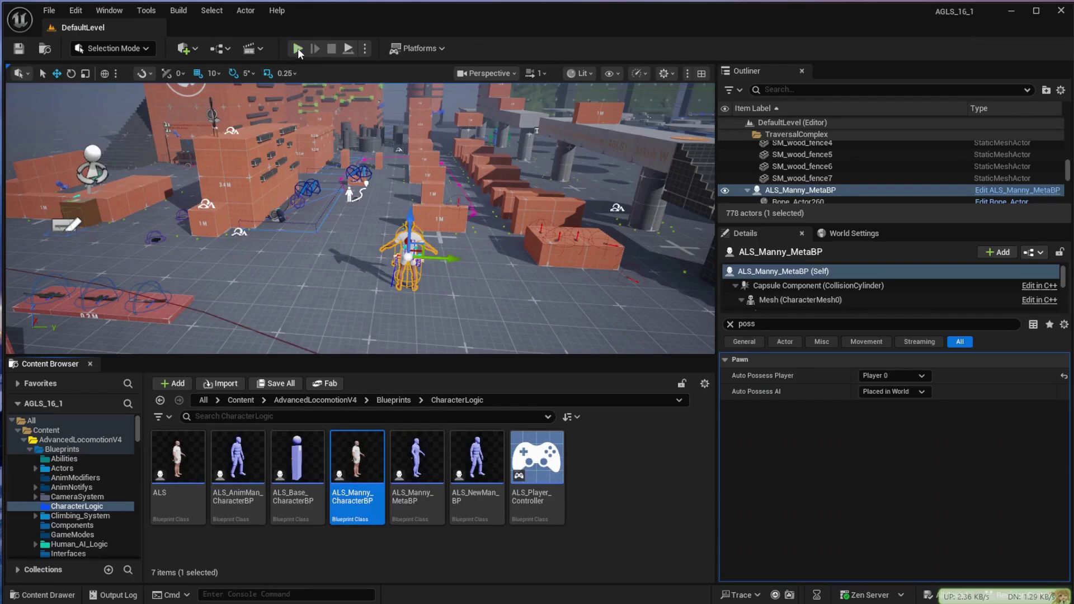
{"action": "key", "text": "alt+p"}
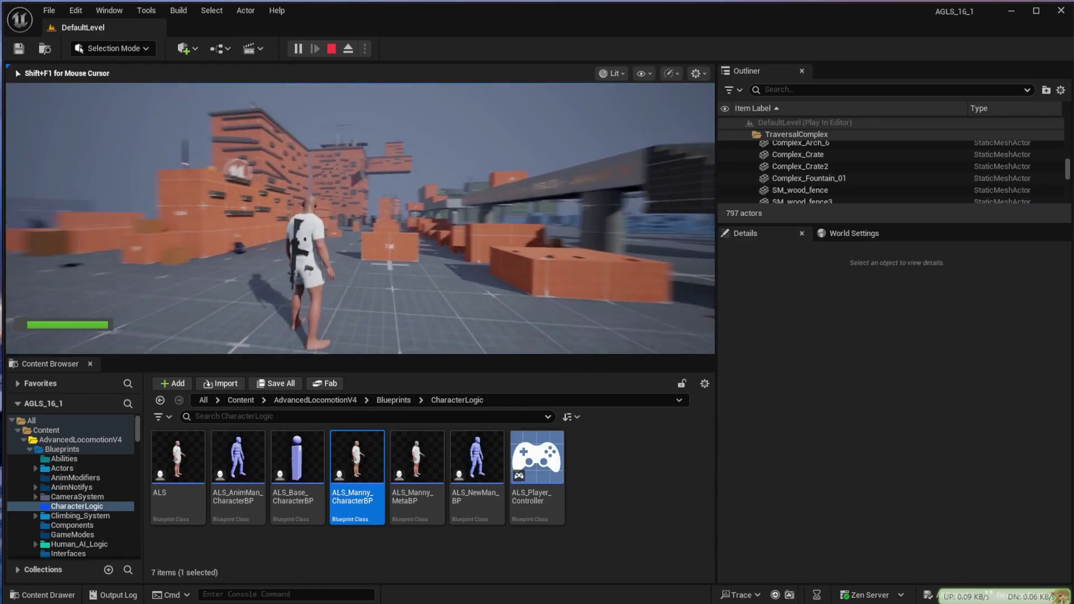
{"action": "key", "text": "w"}
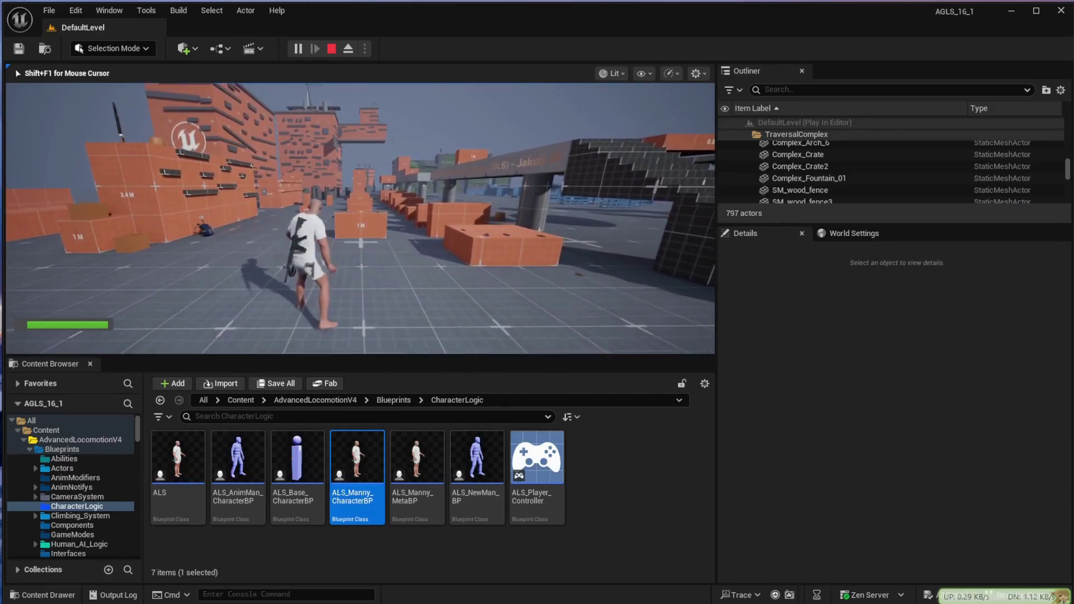
{"action": "key", "text": "Escape"}
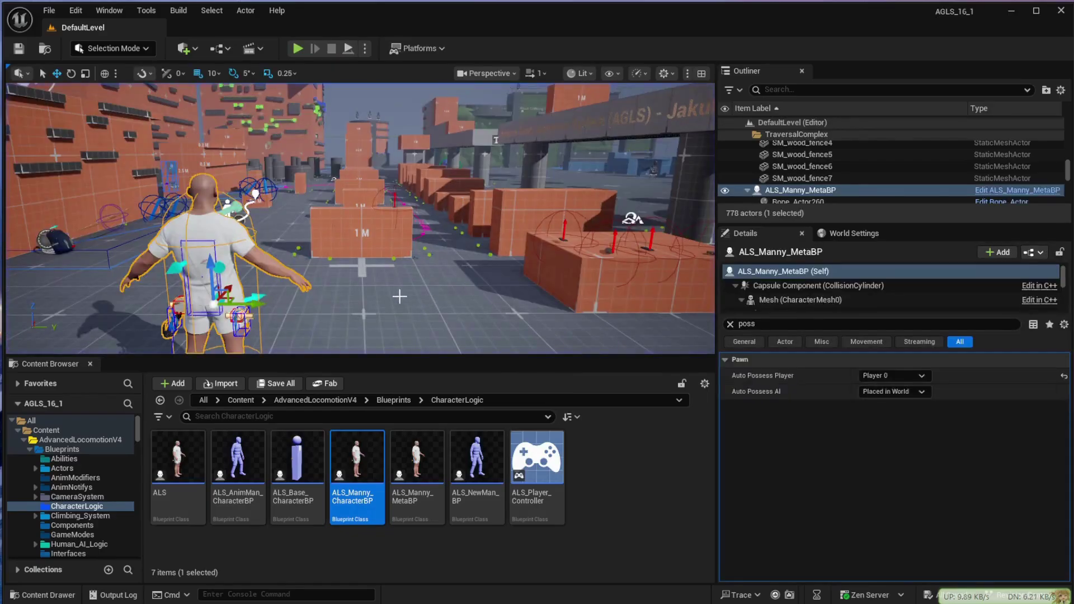
Step: In ALS_Manny_CharacterBP, disable Include Component in HLOD and enable Never Distance Cull for all six groom components, then compile and save
{"action": "mouse_move", "coordinate": [349, 479]}
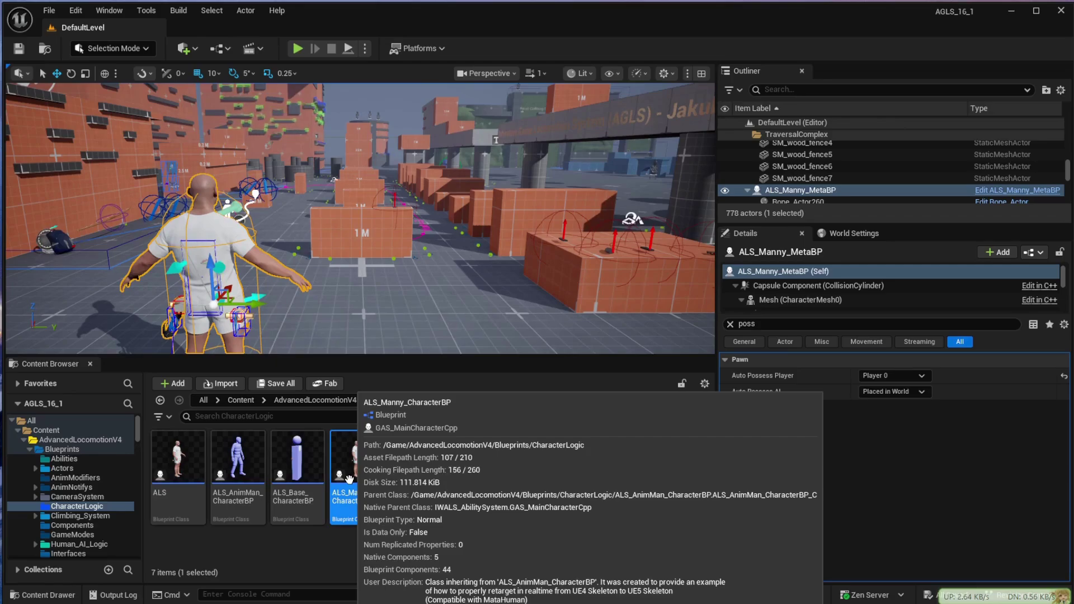
{"action": "double_click", "coordinate": [350, 480]}
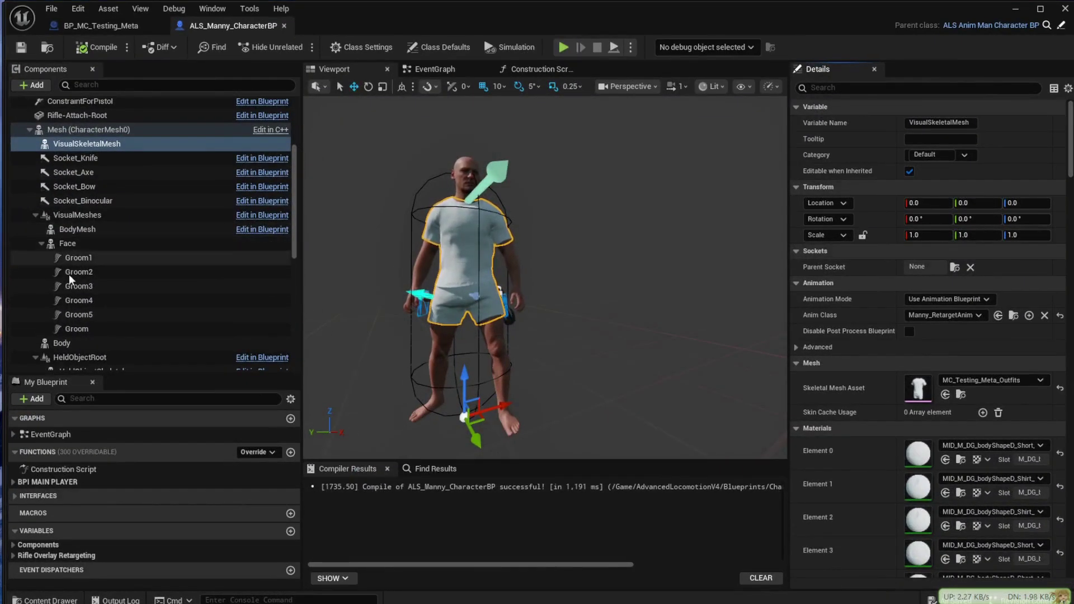
{"action": "left_click", "coordinate": [72, 257]}
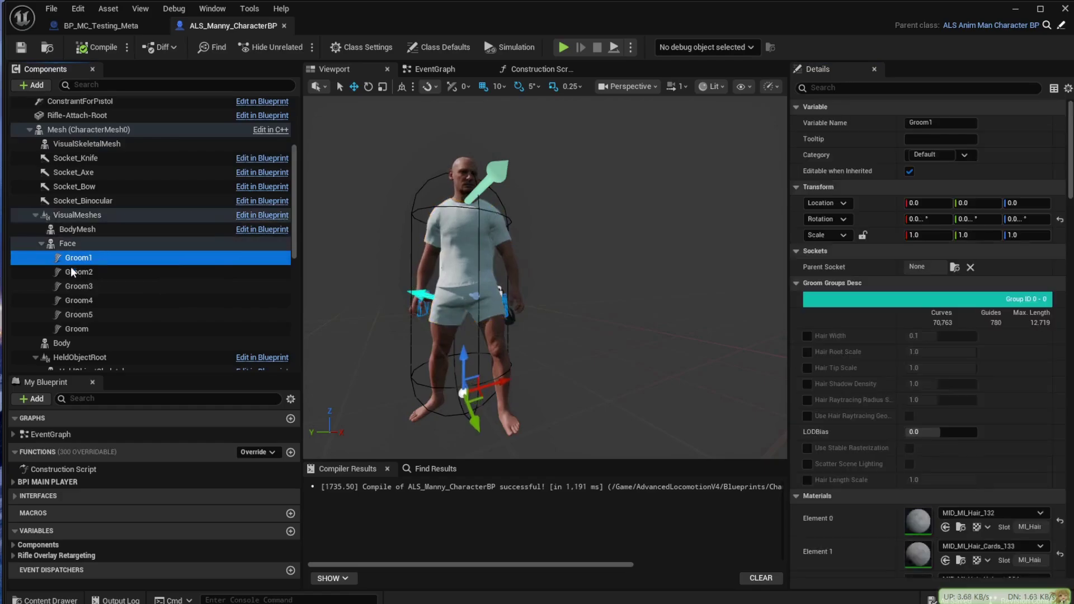
{"action": "left_click", "coordinate": [71, 328], "text": "shift"}
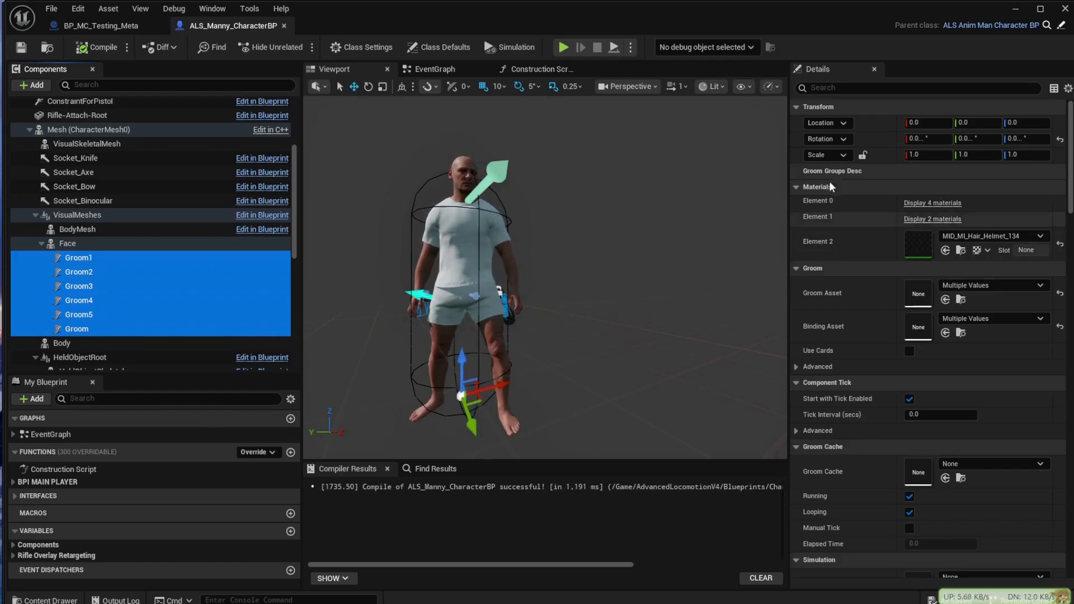
{"action": "left_click", "coordinate": [831, 89]}
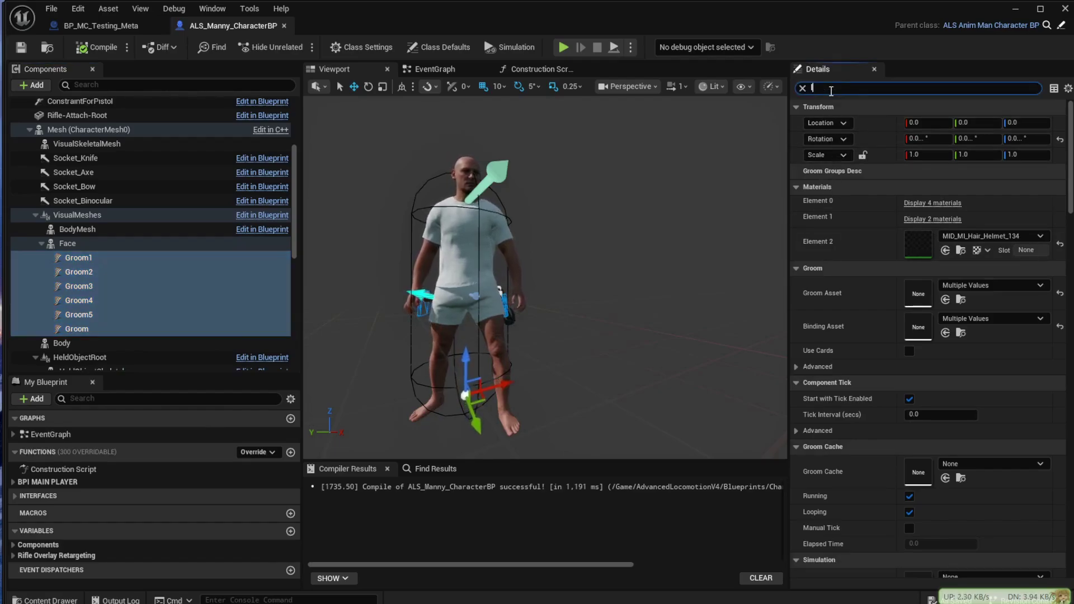
{"action": "type", "text": "lod"}
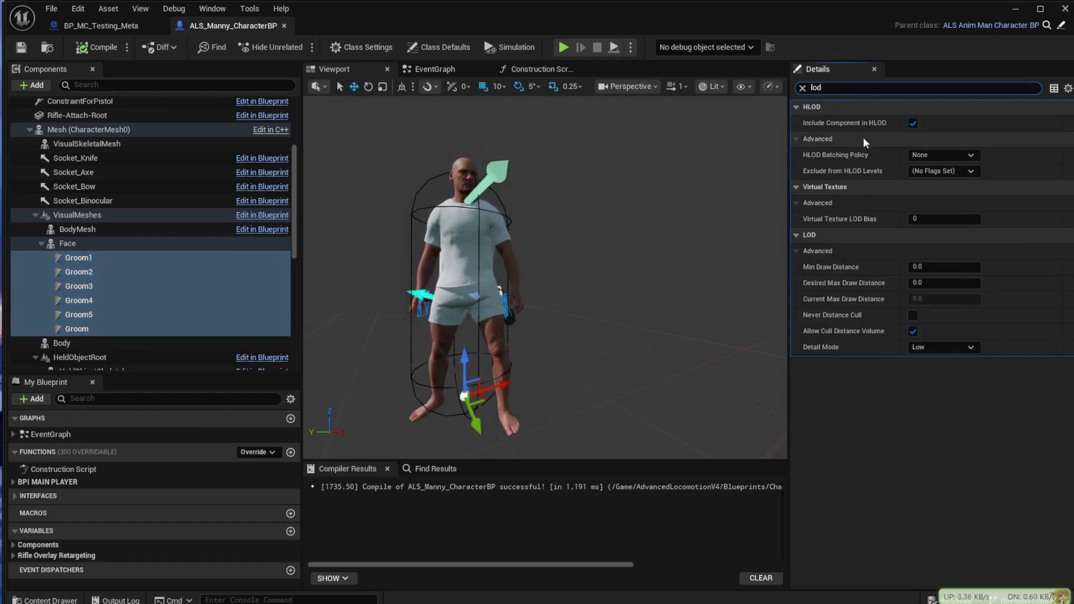
{"action": "left_click", "coordinate": [914, 124]}
{"action": "left_click", "coordinate": [914, 123]}
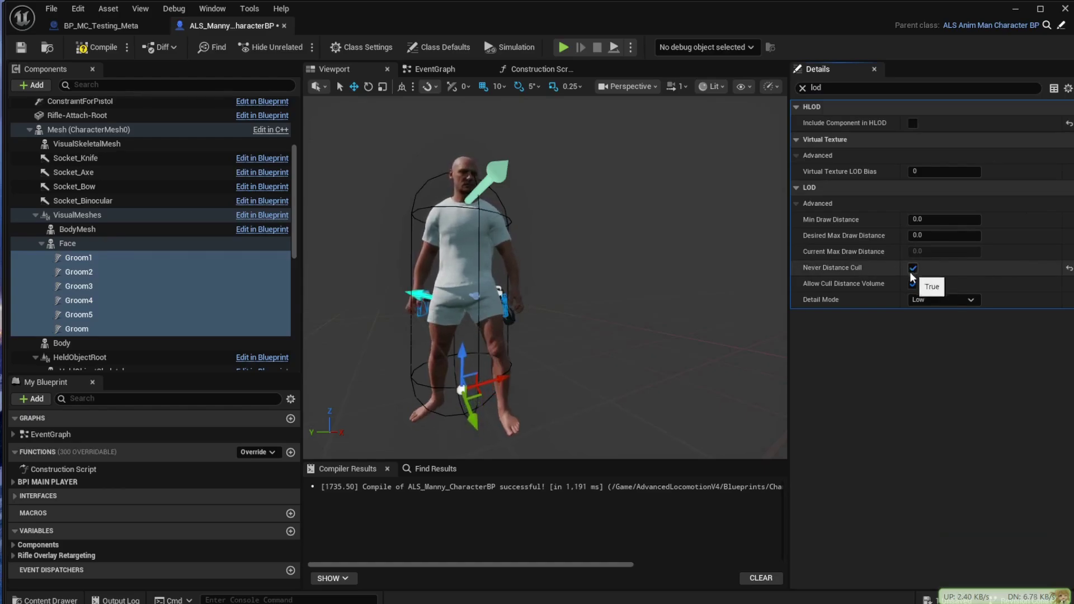
{"action": "left_click", "coordinate": [914, 269]}
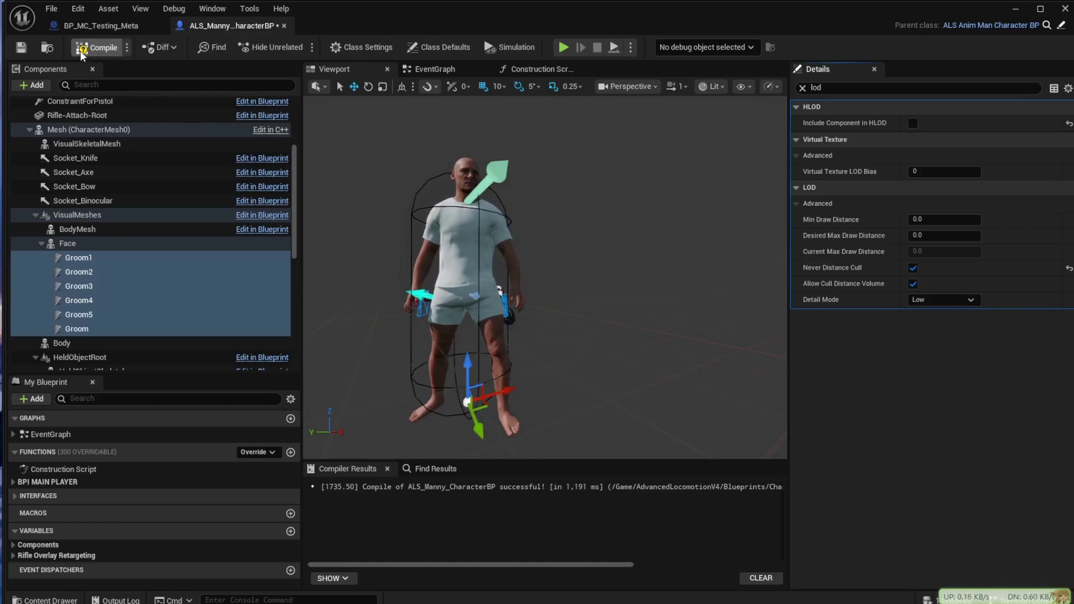
{"action": "left_click", "coordinate": [99, 50]}
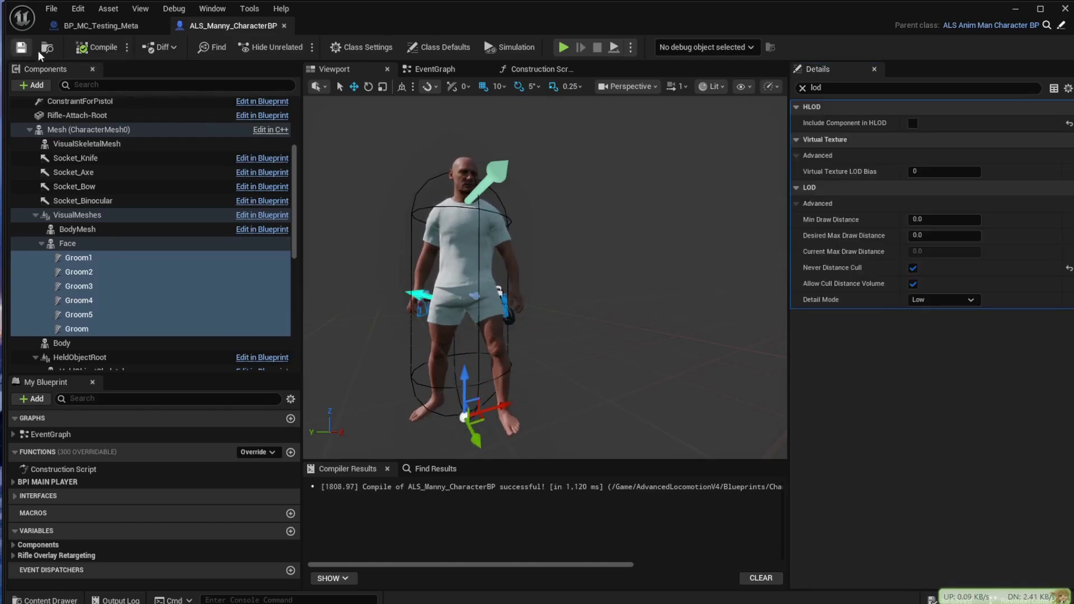
Step: Run DefaultLevel again and move the character forward to check the grooms and outfit during play
{"action": "left_click", "coordinate": [1016, 9]}
{"action": "left_click", "coordinate": [296, 48]}
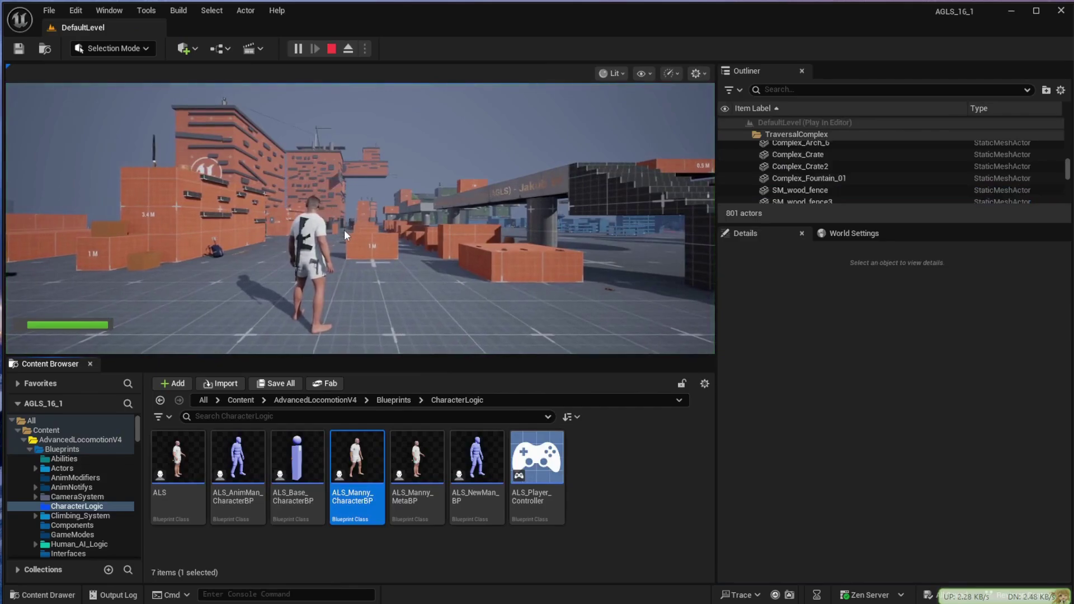
{"action": "left_click", "coordinate": [351, 237]}
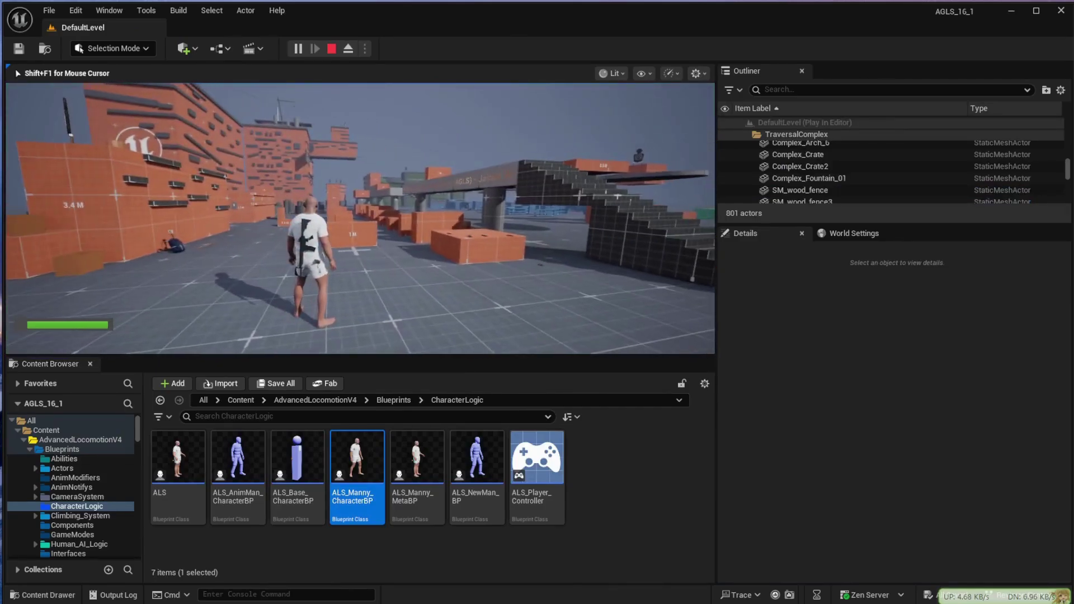
{"action": "key", "text": "w"}
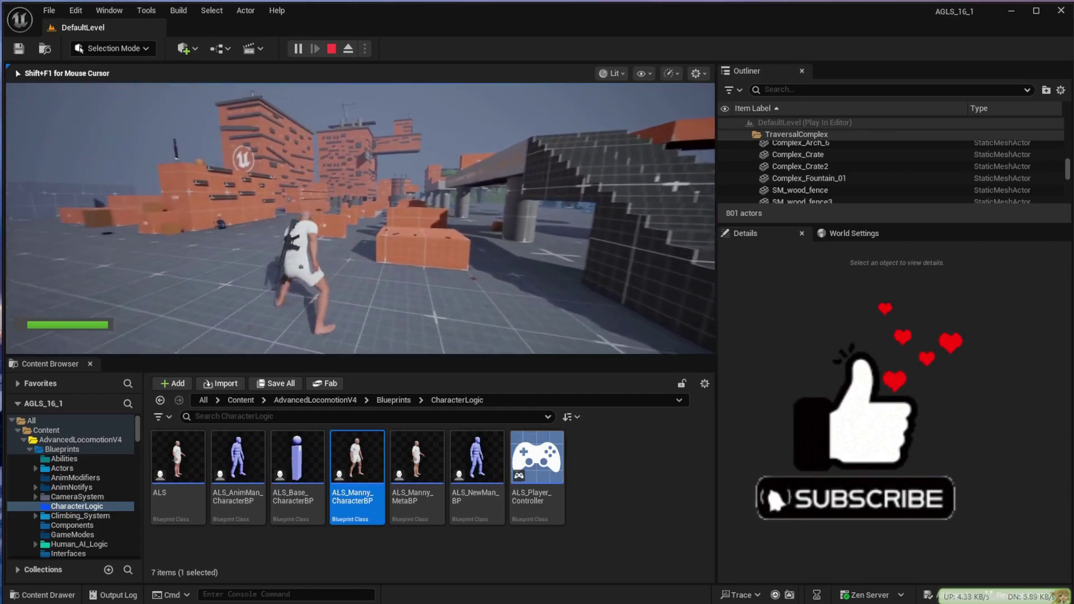